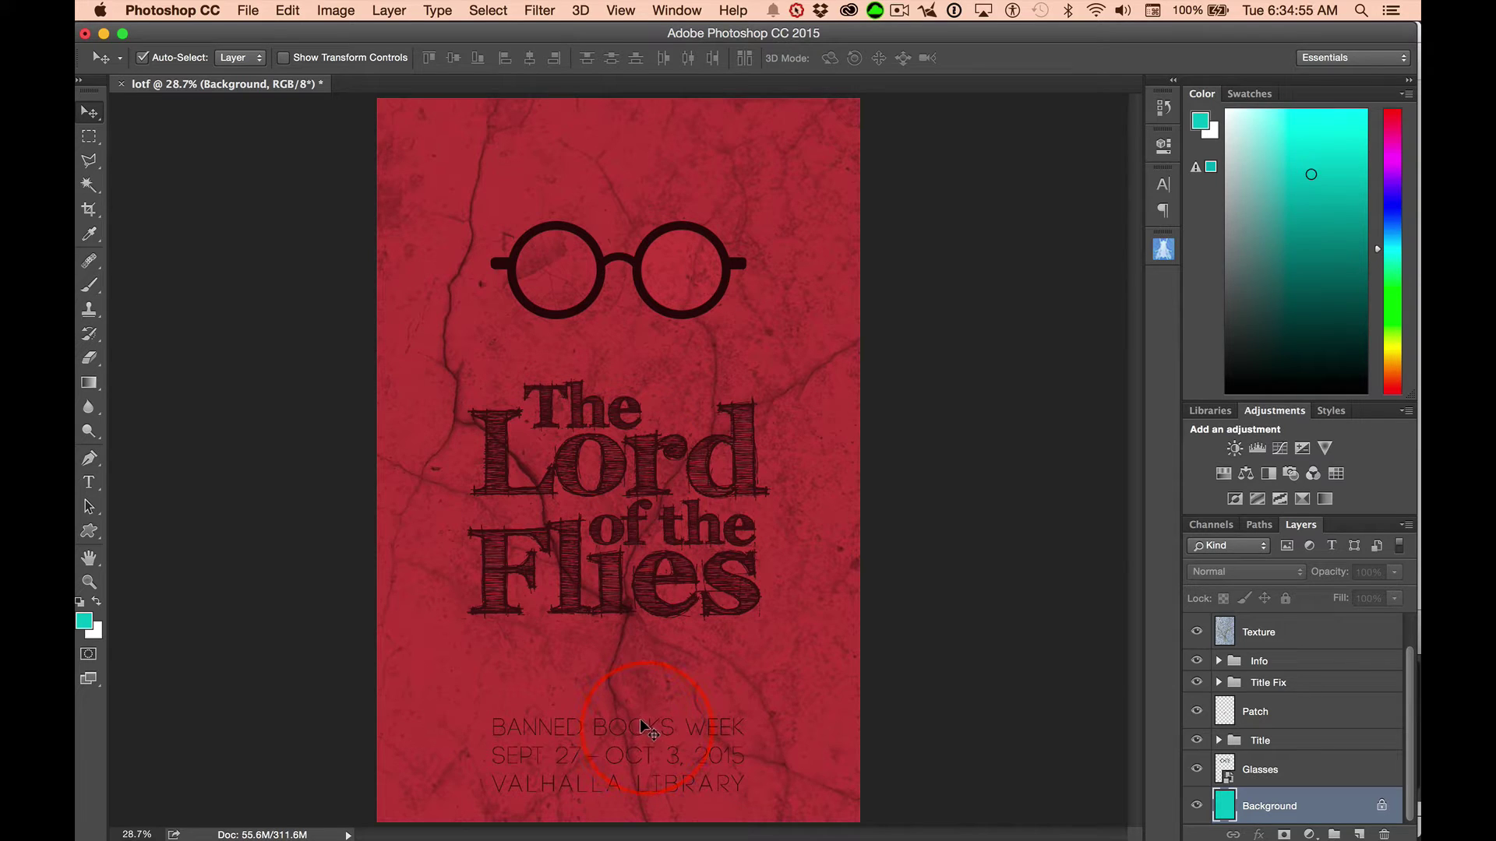
- Open the top smart object of the Info group for editing in Illustrator
click(1215, 661)
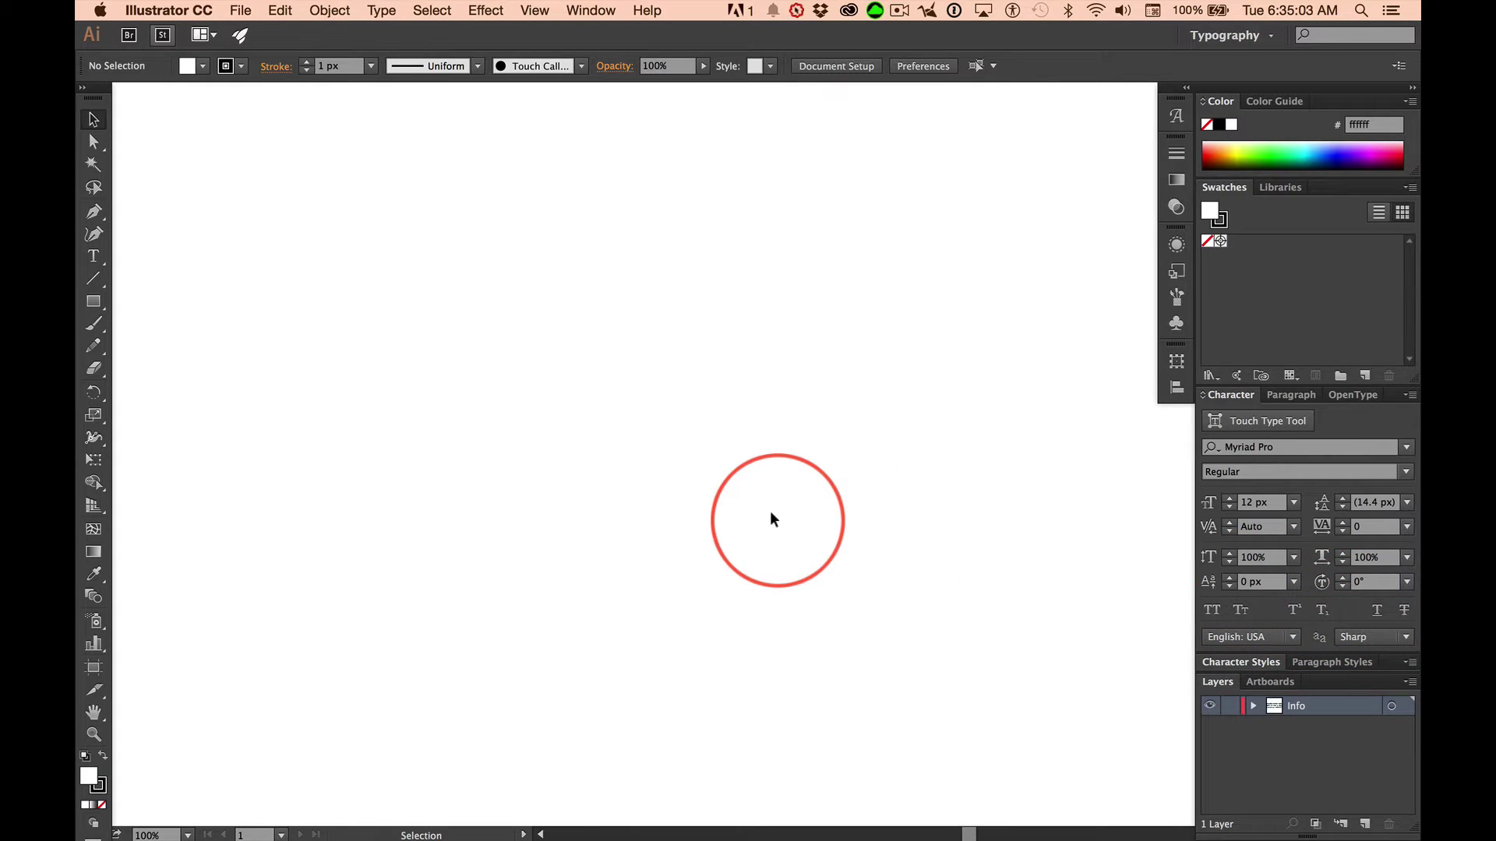
key(super)
key(super+0)
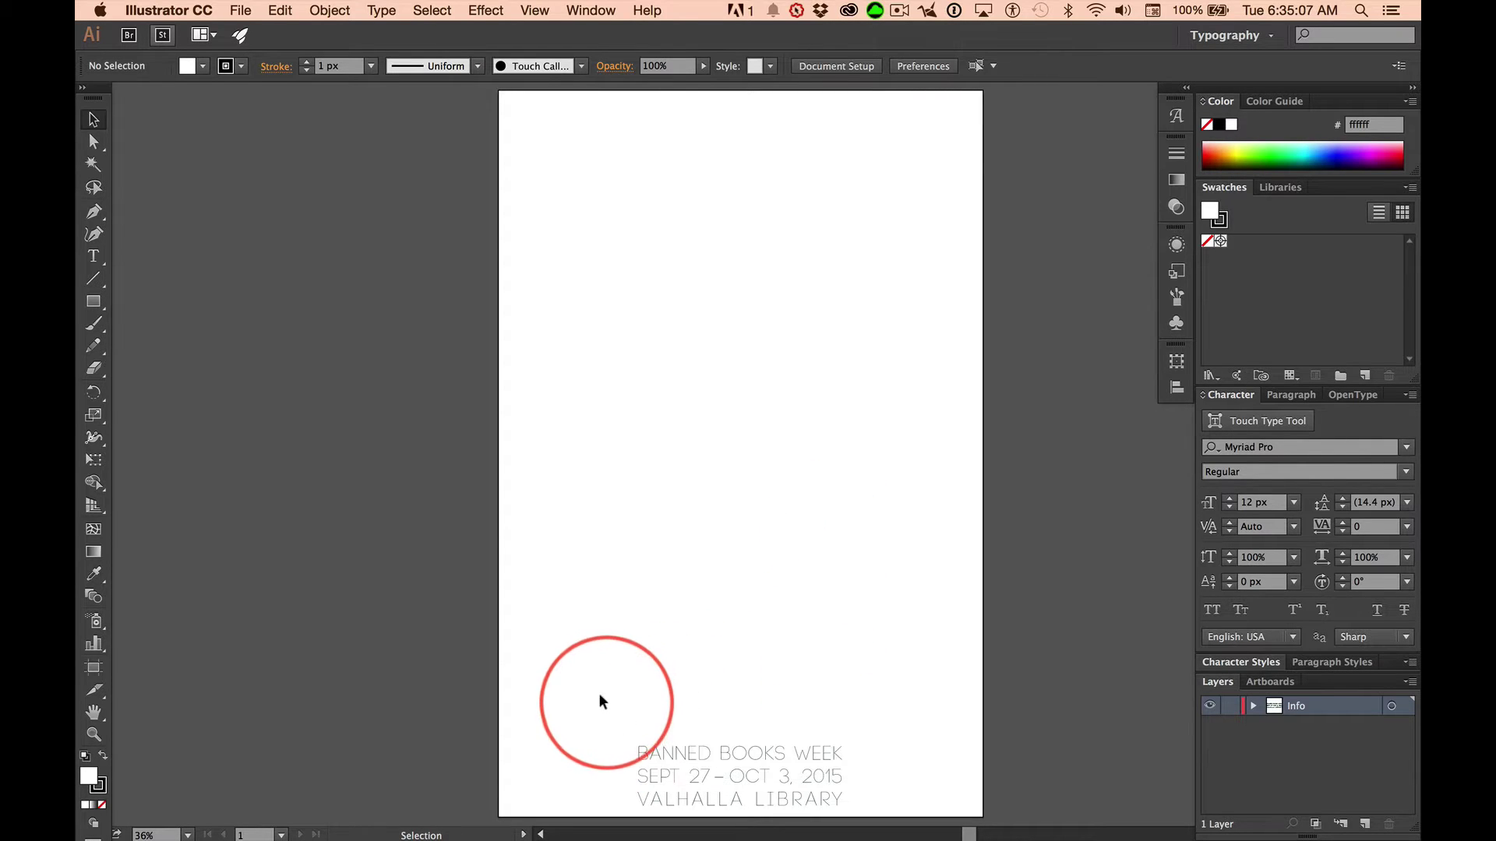
- Select the dash between "SEPT 27" and "OCT 3" in the event text and set its baseline shift to 13 px
key(super+space)
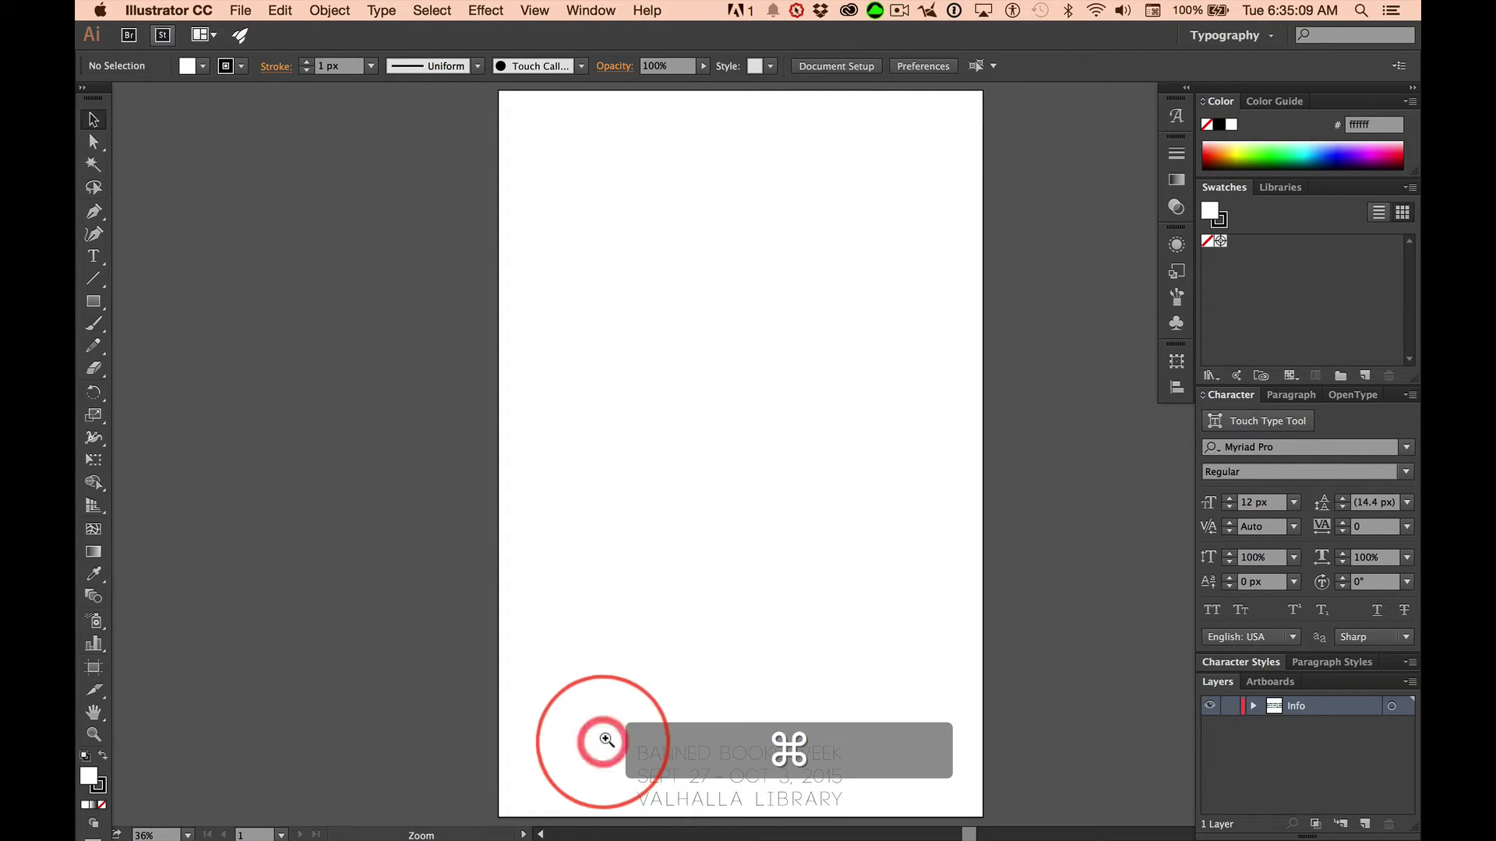
drag(594, 735, 800, 754)
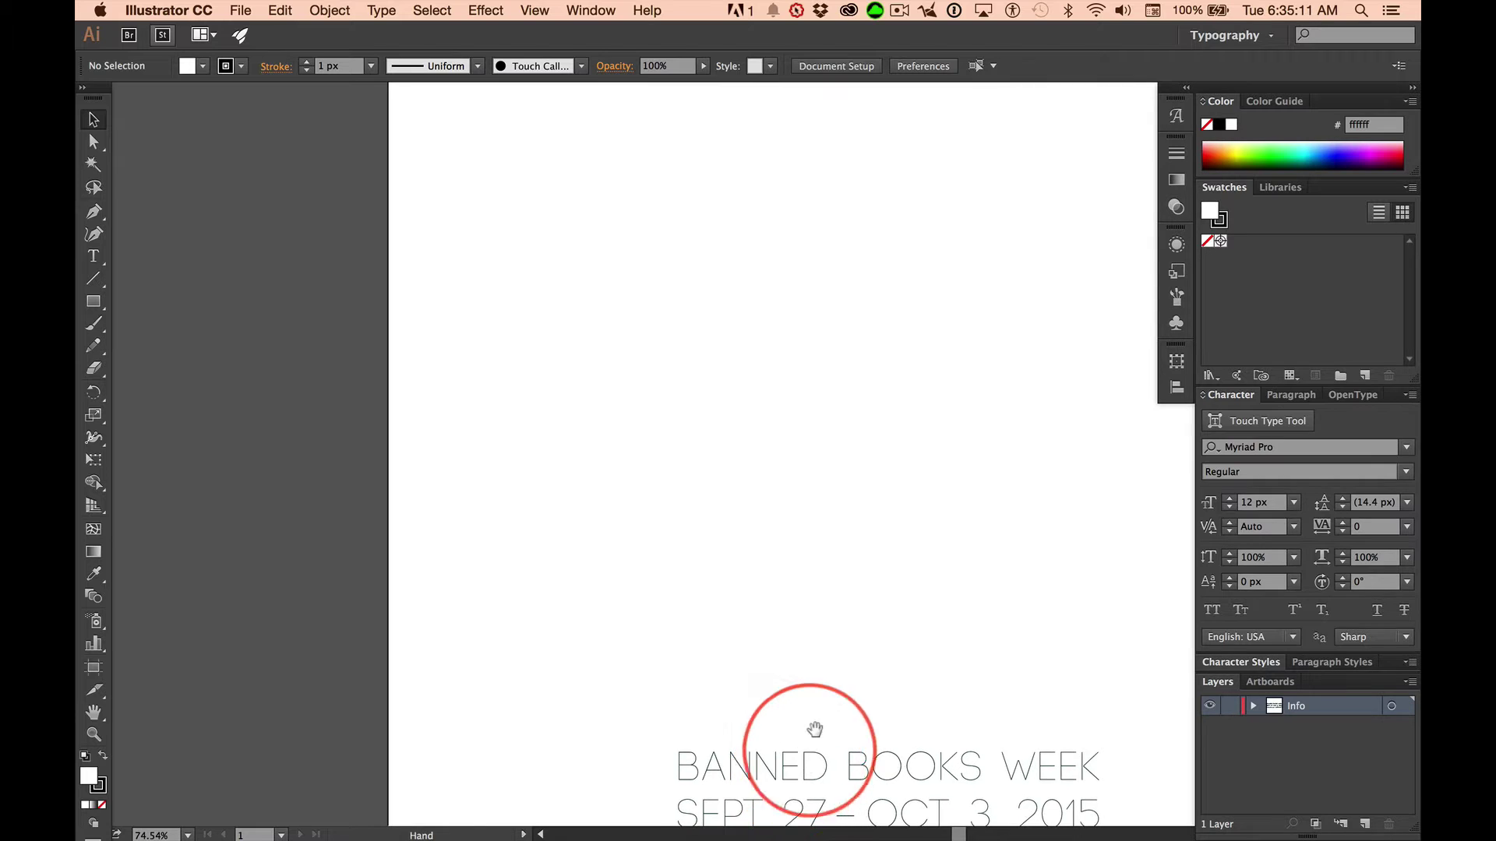
drag(824, 682, 678, 485)
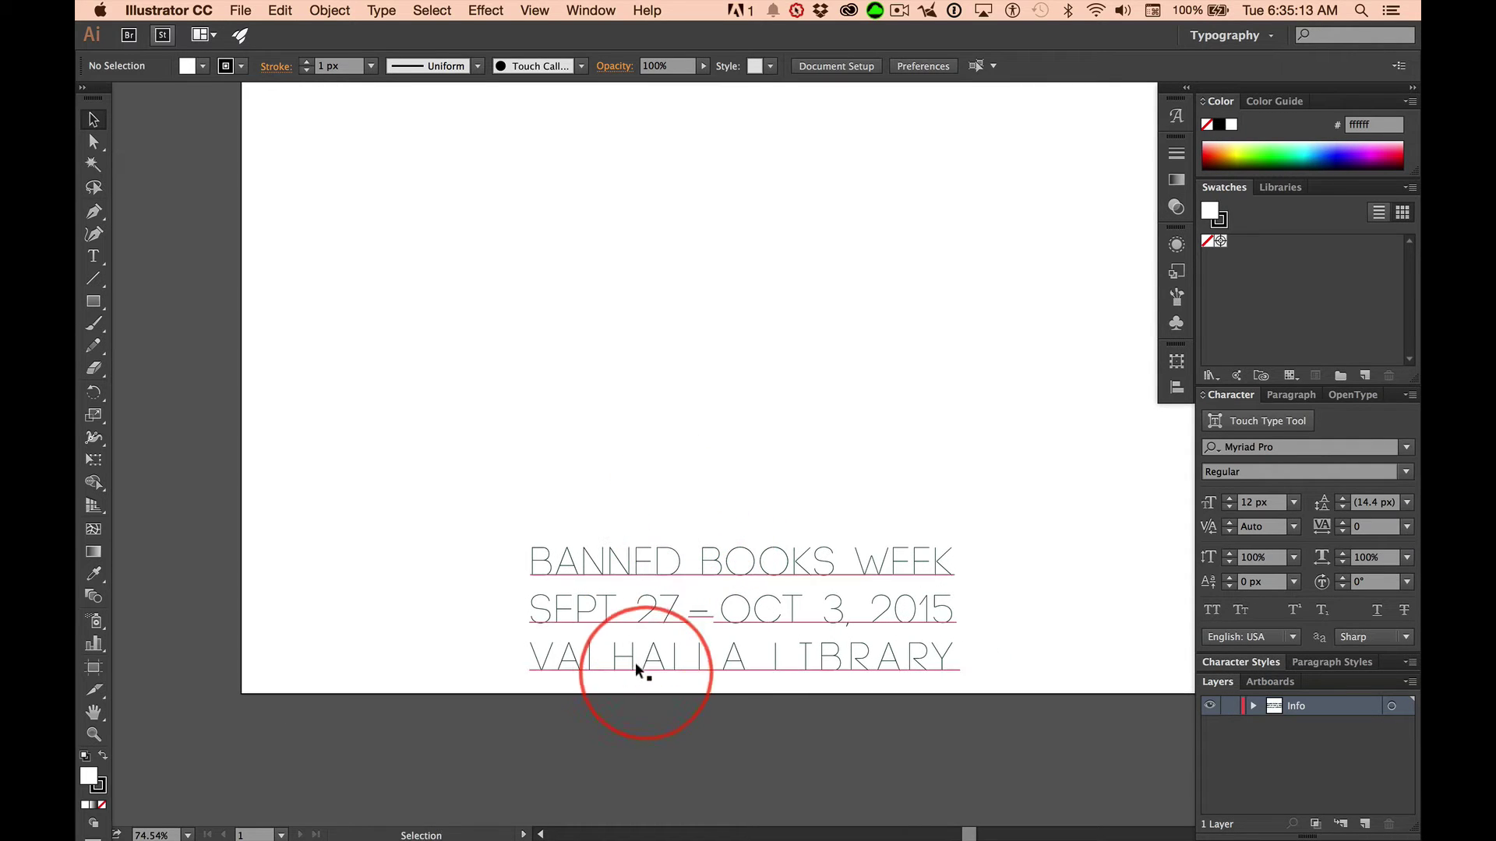
click(702, 606)
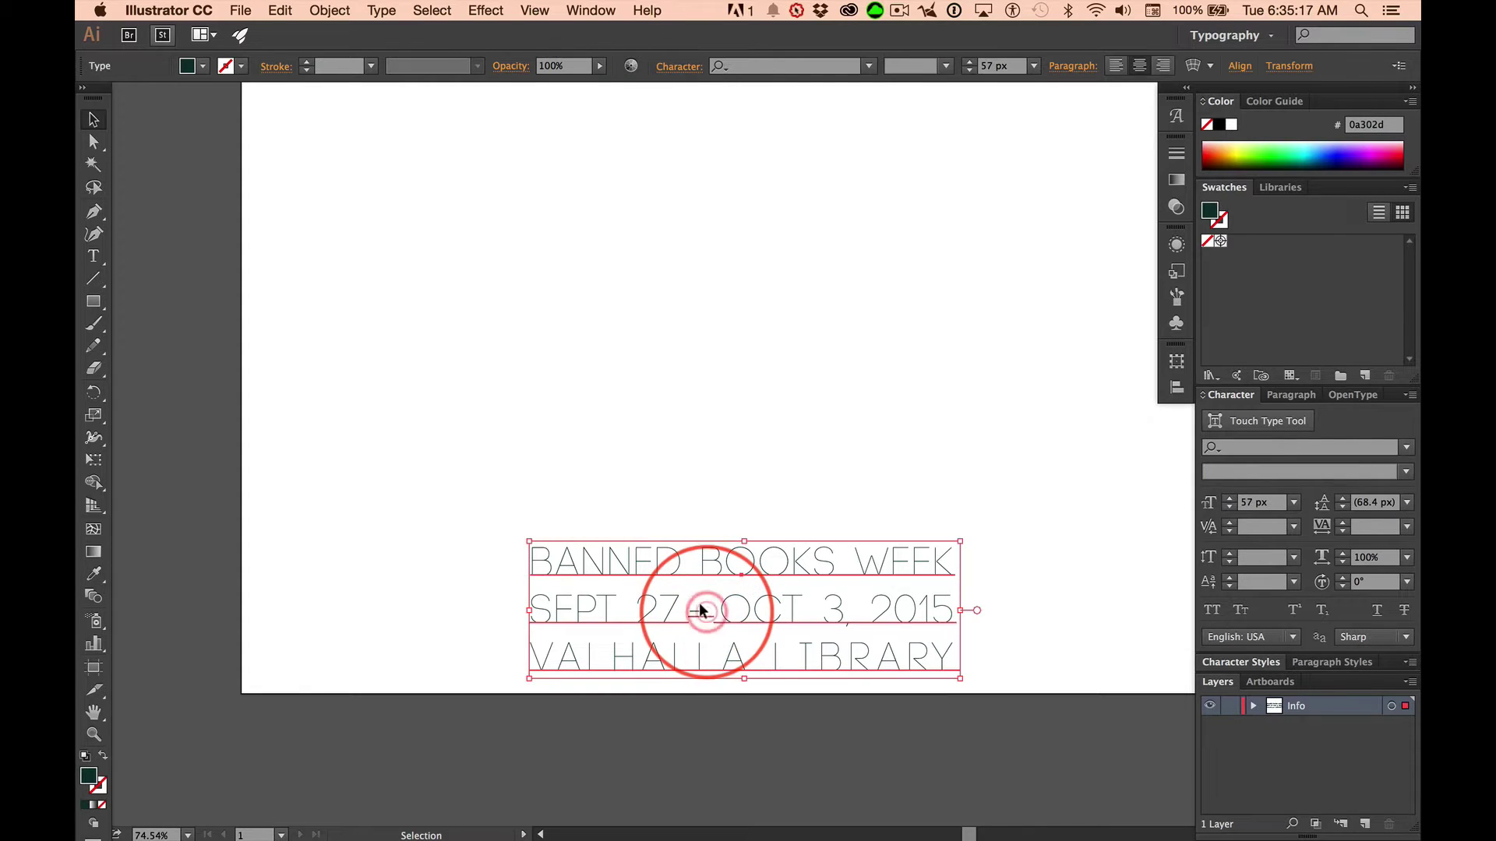
double_click(703, 604)
double_click(700, 609)
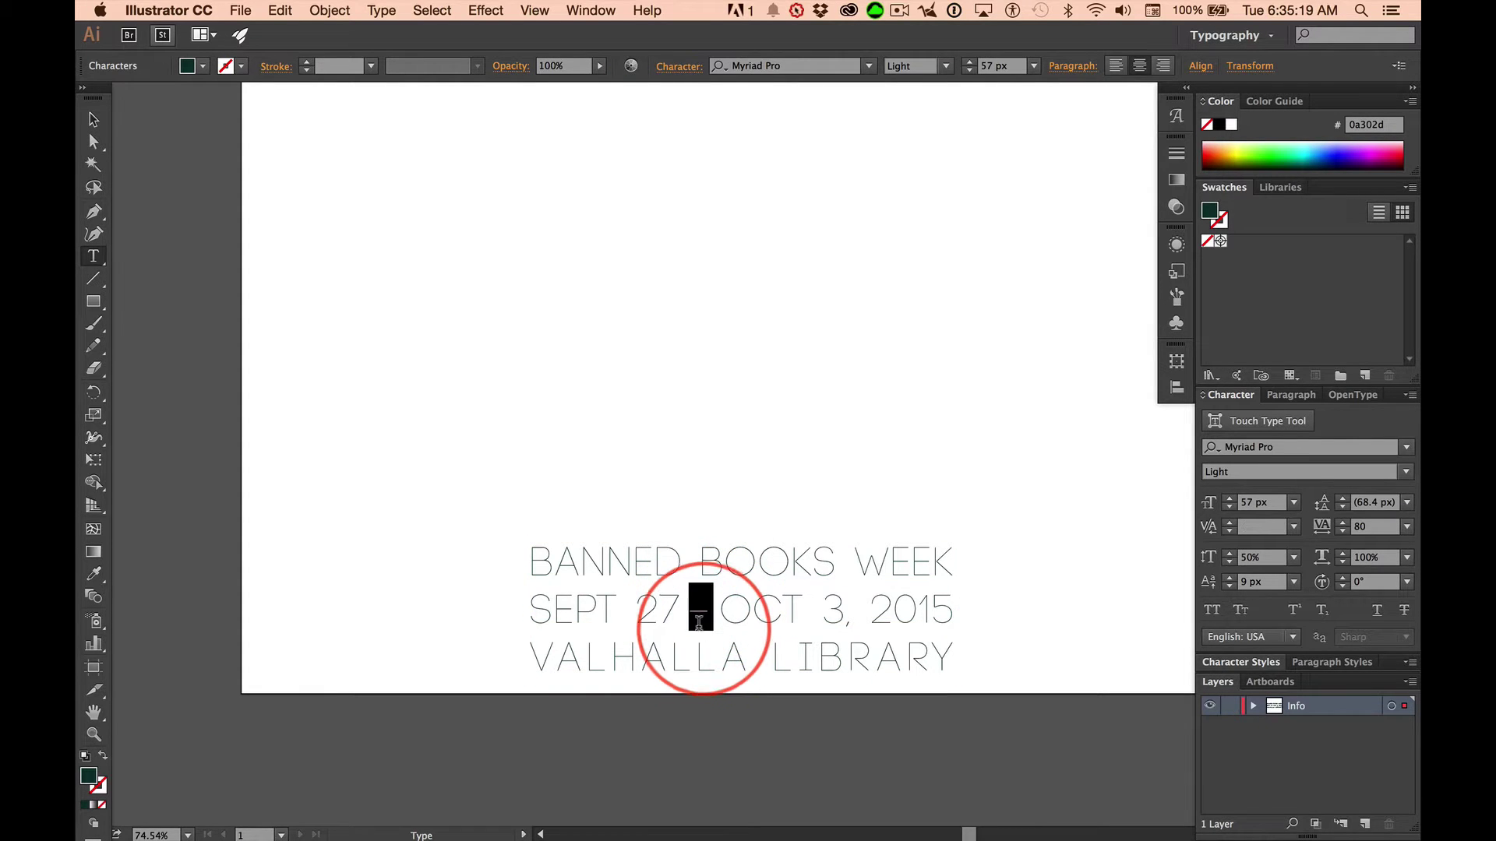
click(1229, 579)
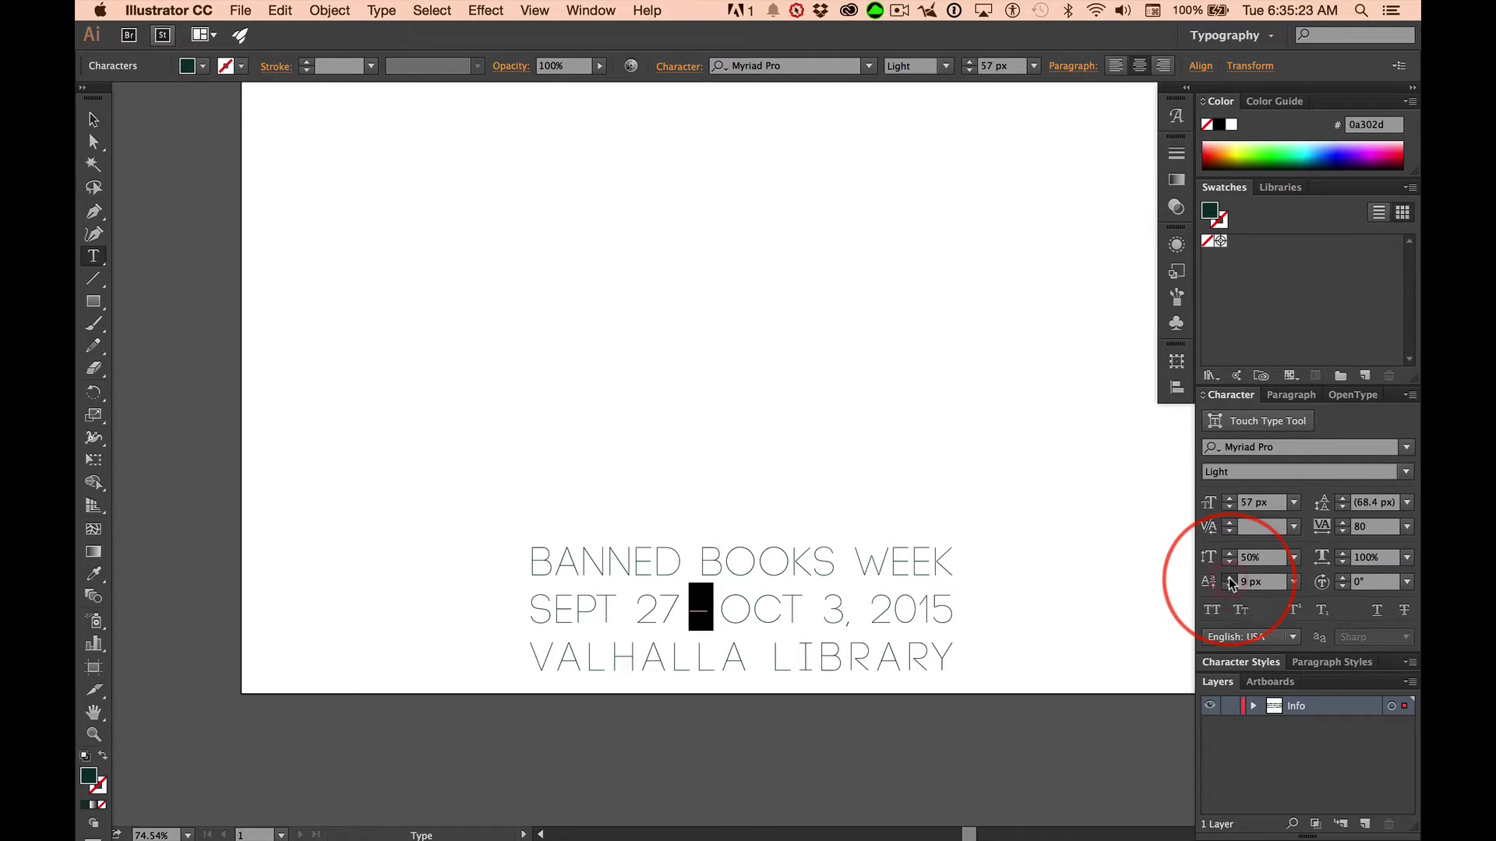
click(1229, 579)
click(1229, 579)
click(1229, 579)
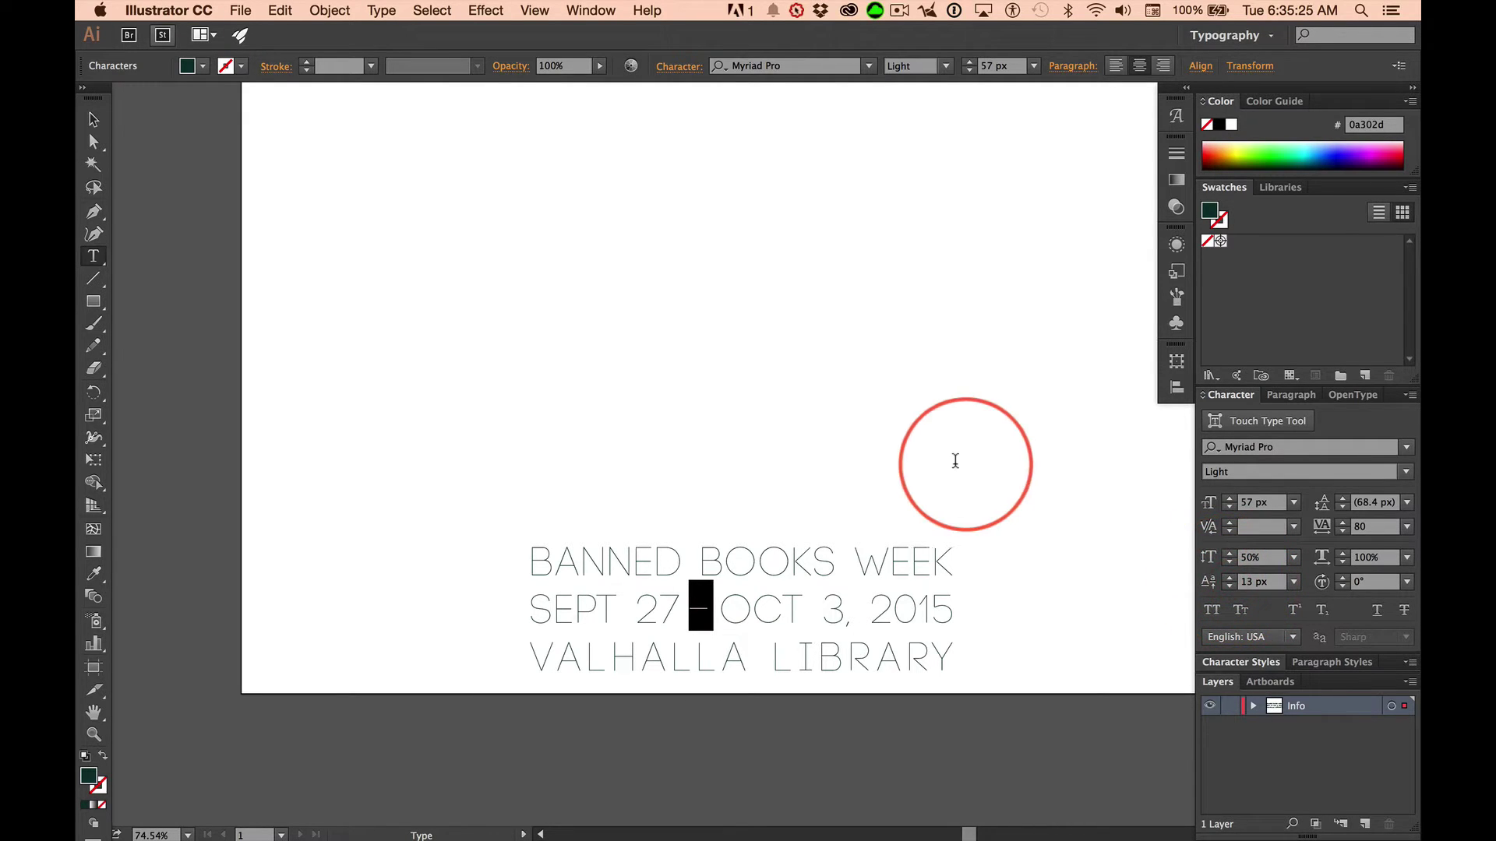
- Save and close the edited Info artwork and switch back to Photoshop
key(super)
key(super+s)
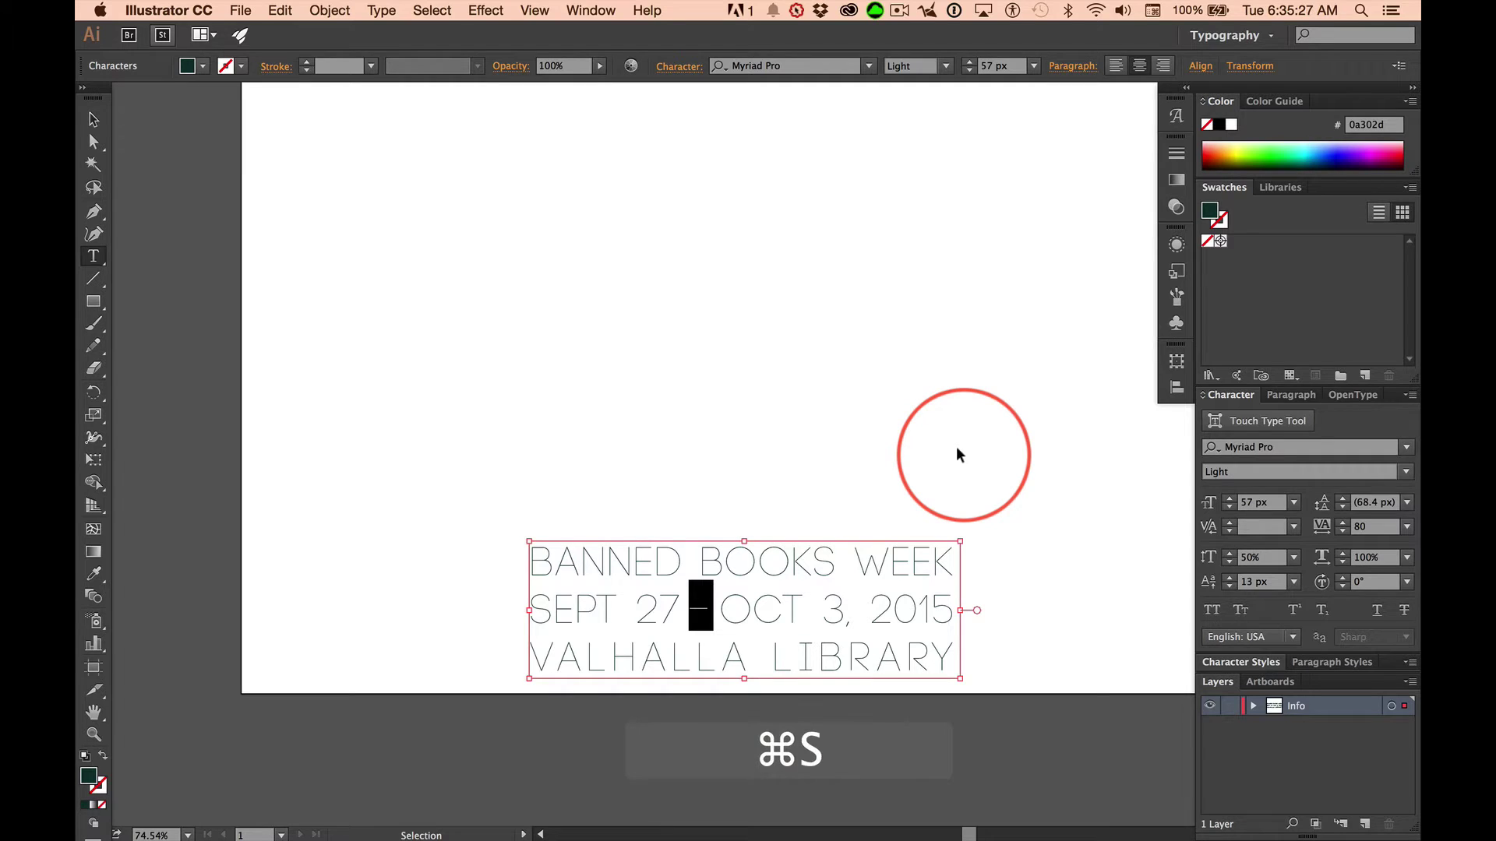
key(super+w)
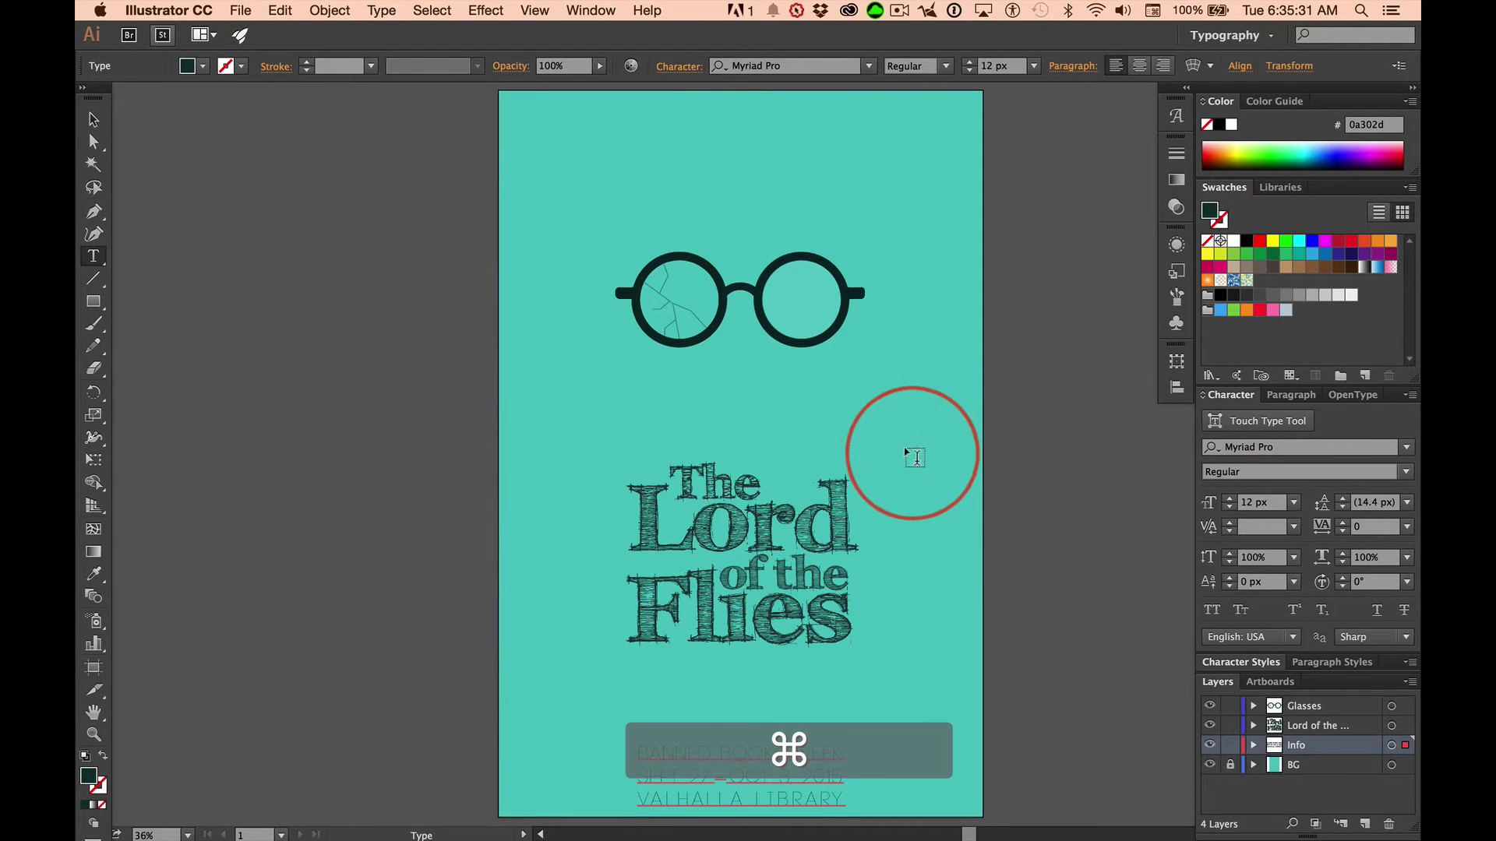
key(super+Tab)
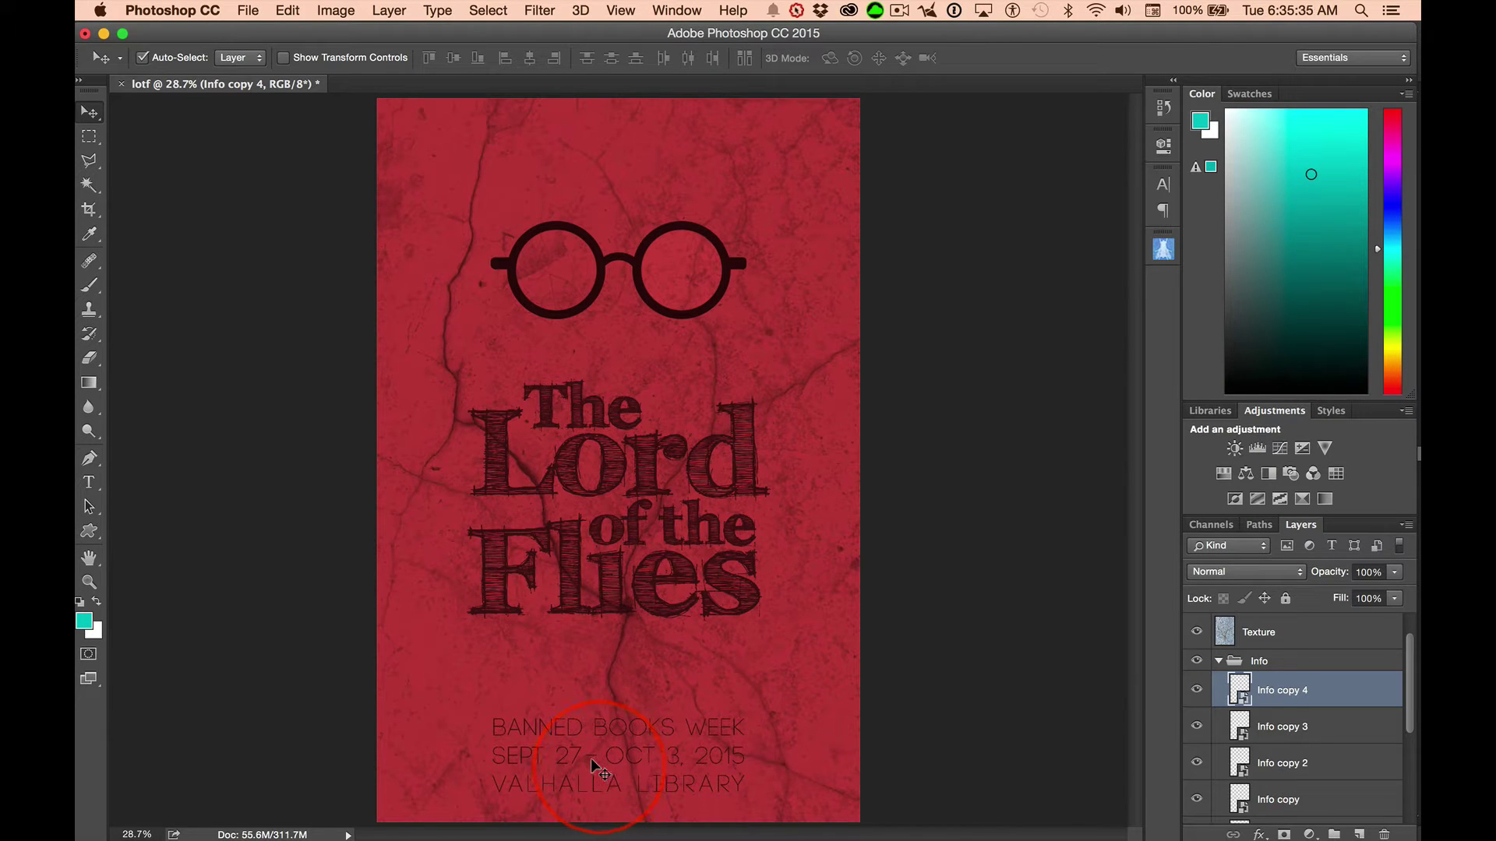
- Check the dash position in the poster's event text at 100% magnification
key(super+1)
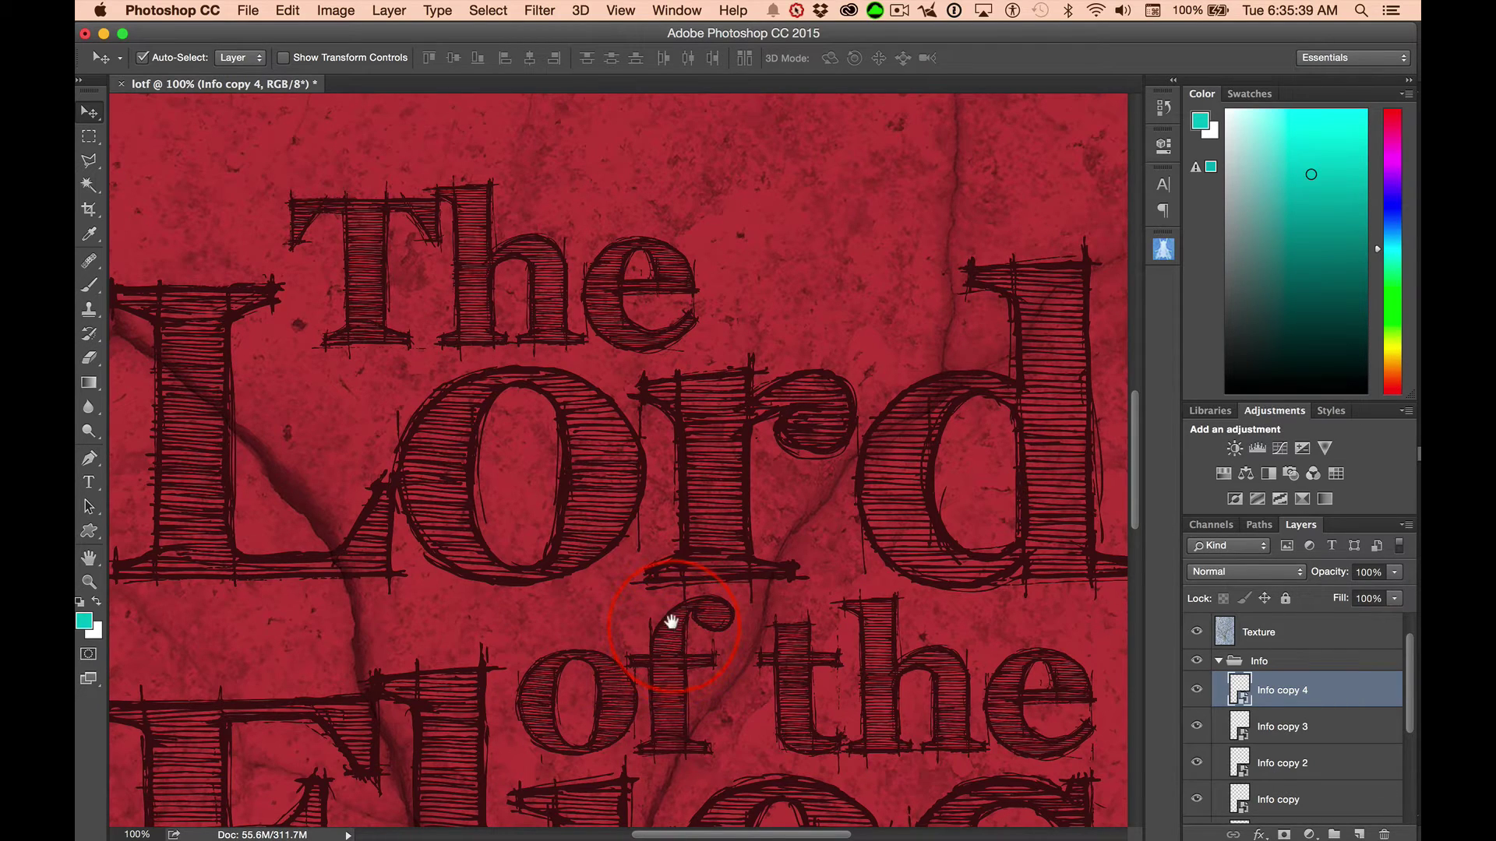
drag(685, 715, 668, 394)
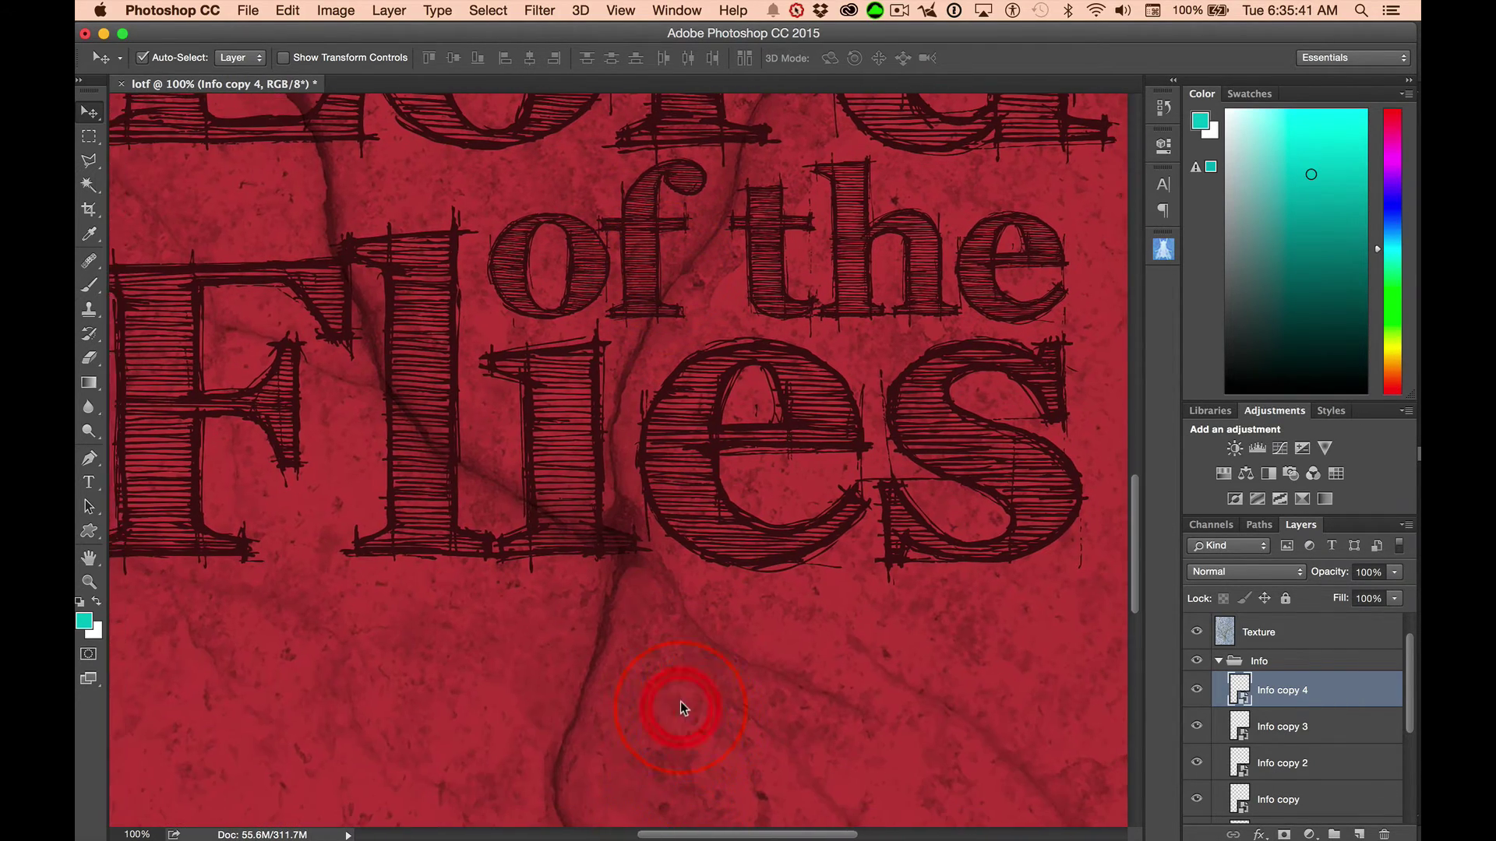
drag(662, 618, 618, 341)
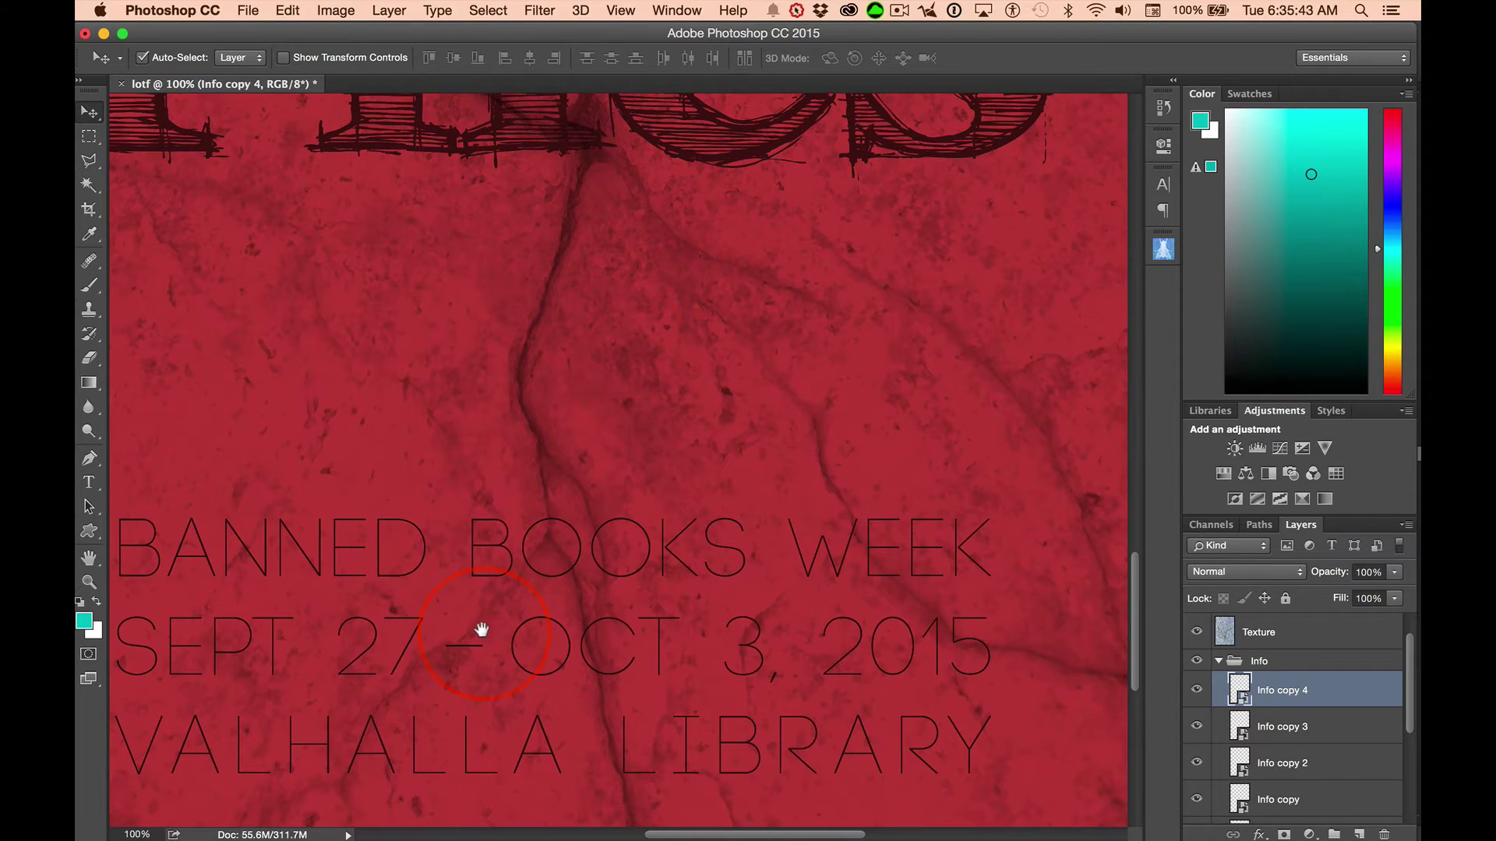
drag(484, 628, 521, 534)
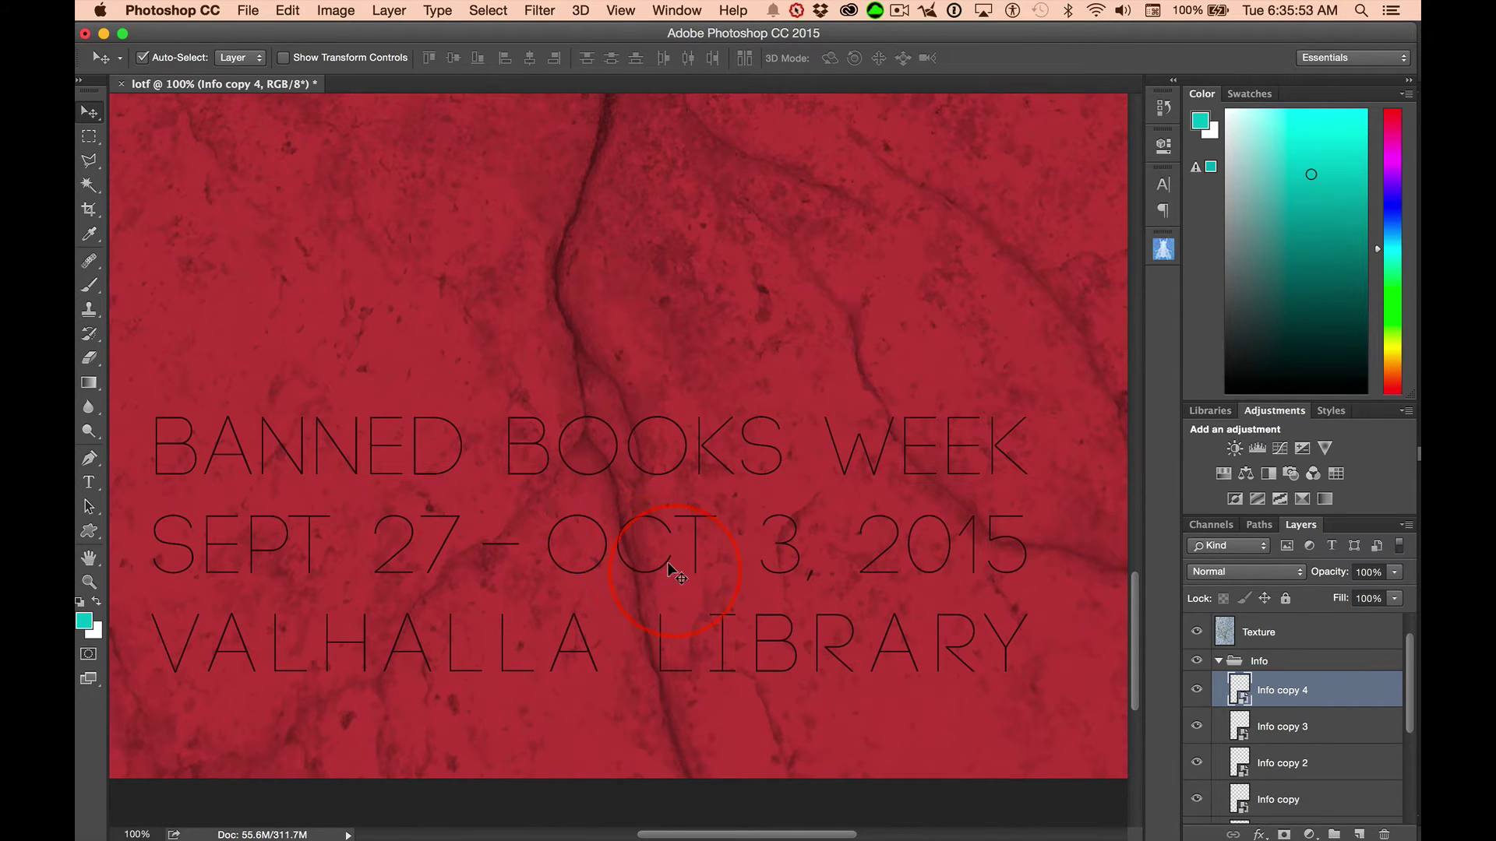
key(super+0)
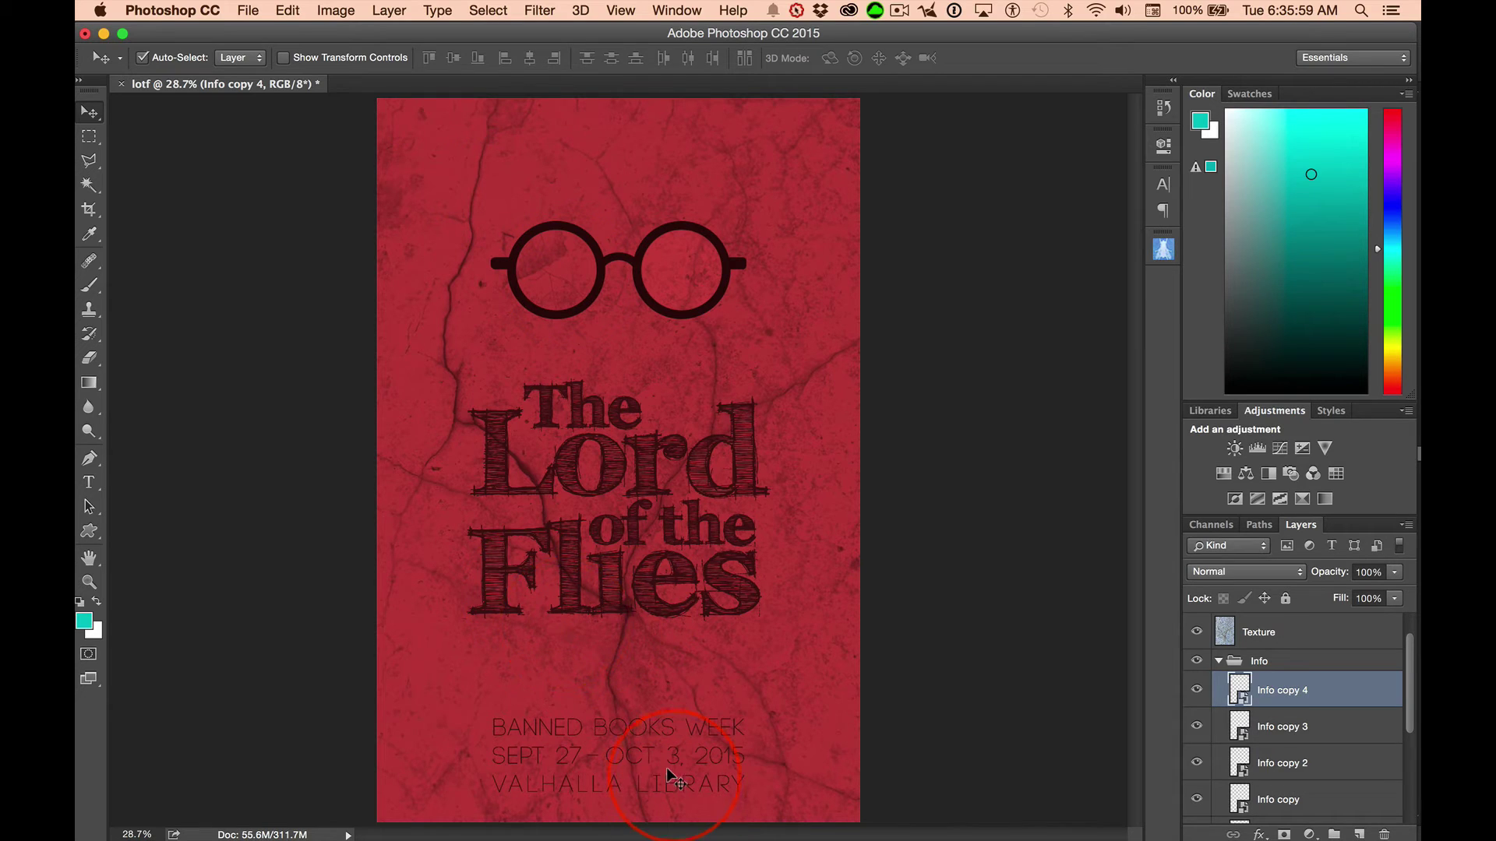
- Add a Curves adjustment above Hue/Saturation 1, shape an S-curve with darker shadows and brighter highlights, and compare it with the original
scroll(1366, 706, up, 1)
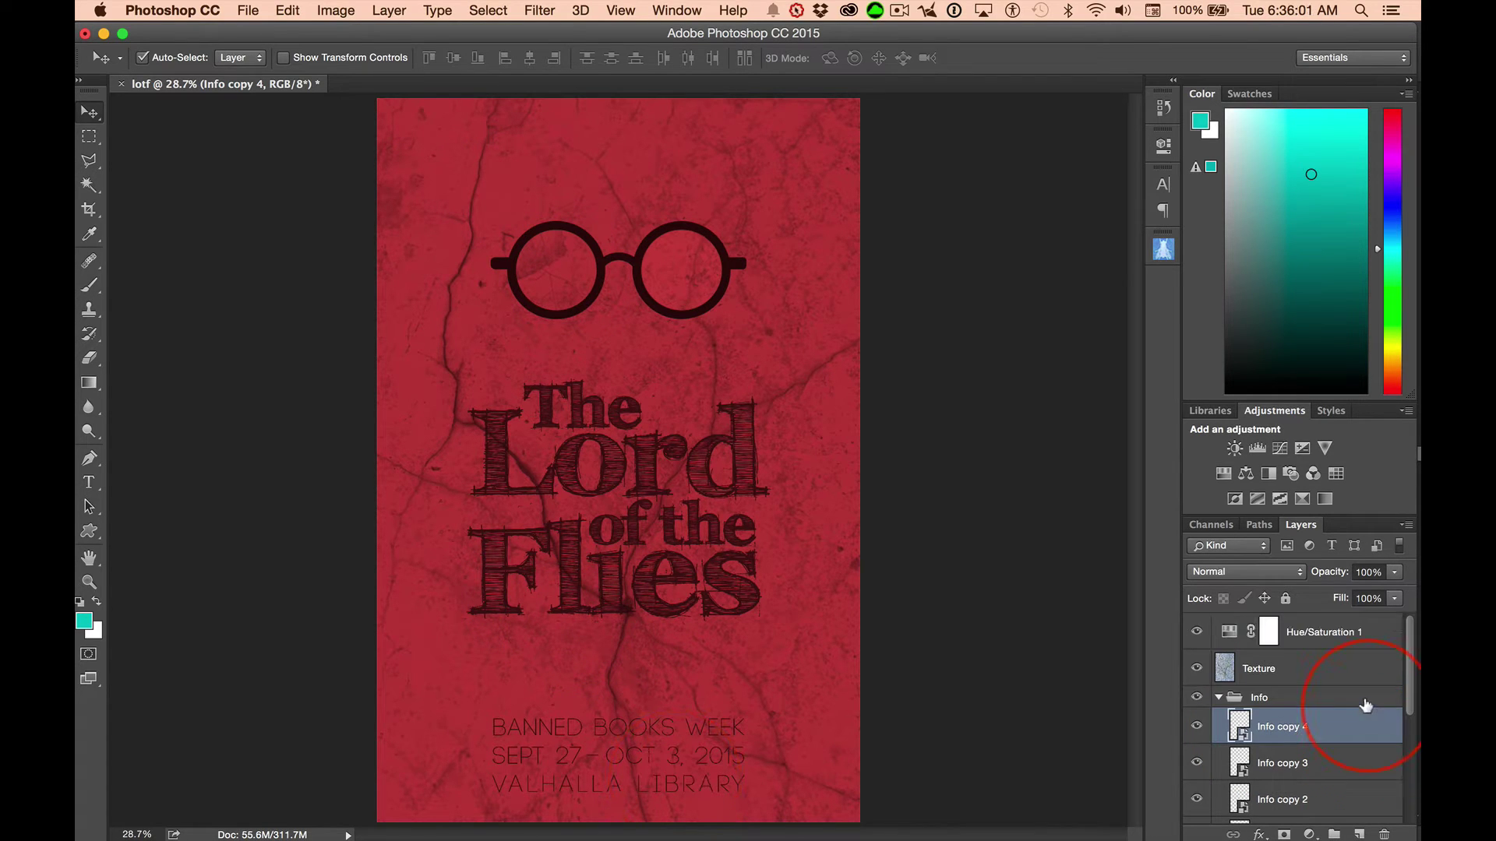
click(1336, 631)
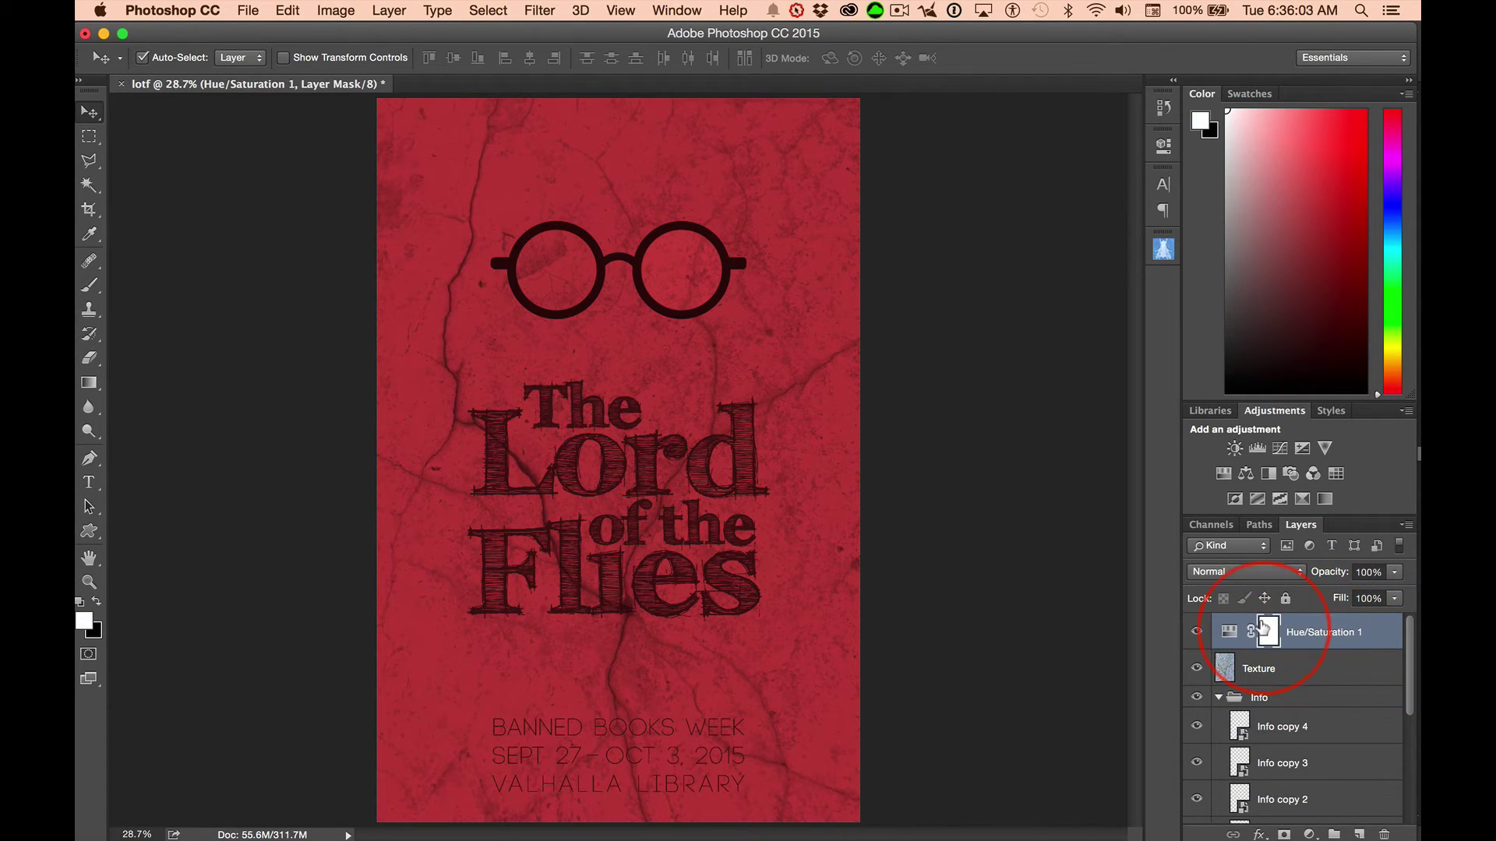
click(1282, 451)
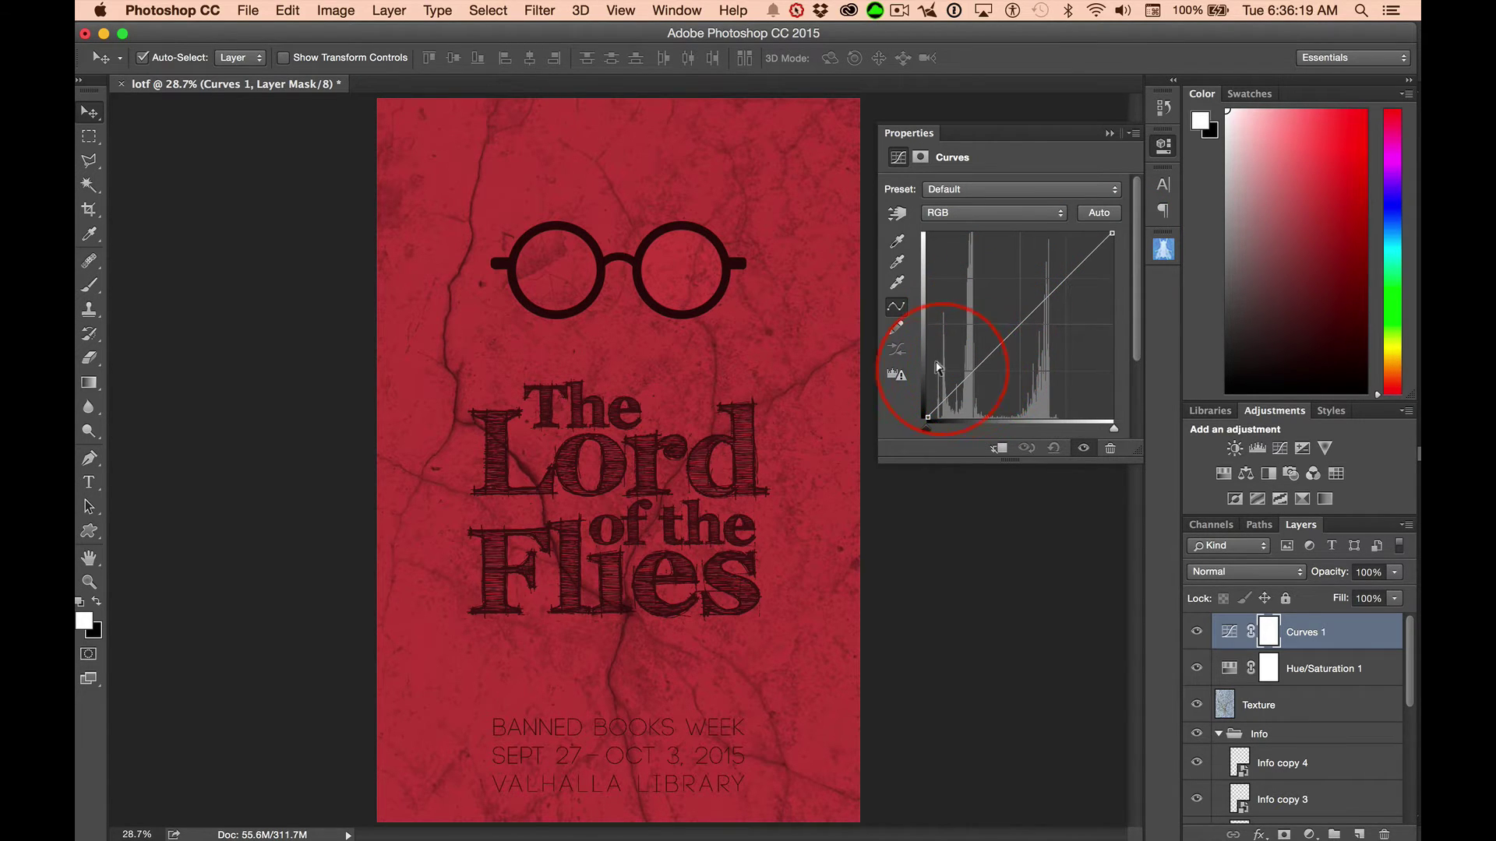
drag(970, 368, 971, 376)
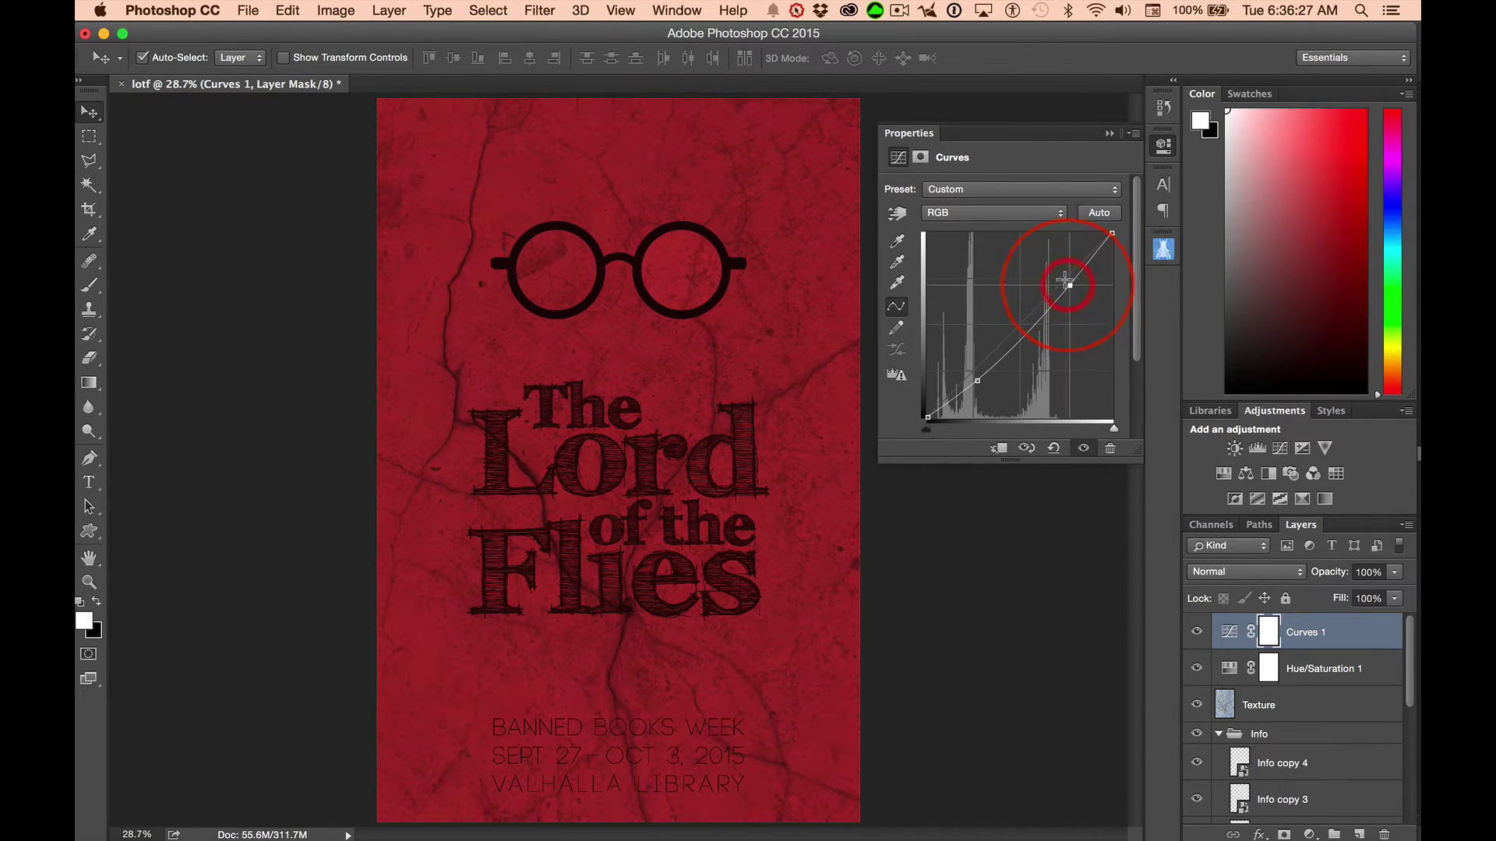
drag(1063, 284, 1062, 268)
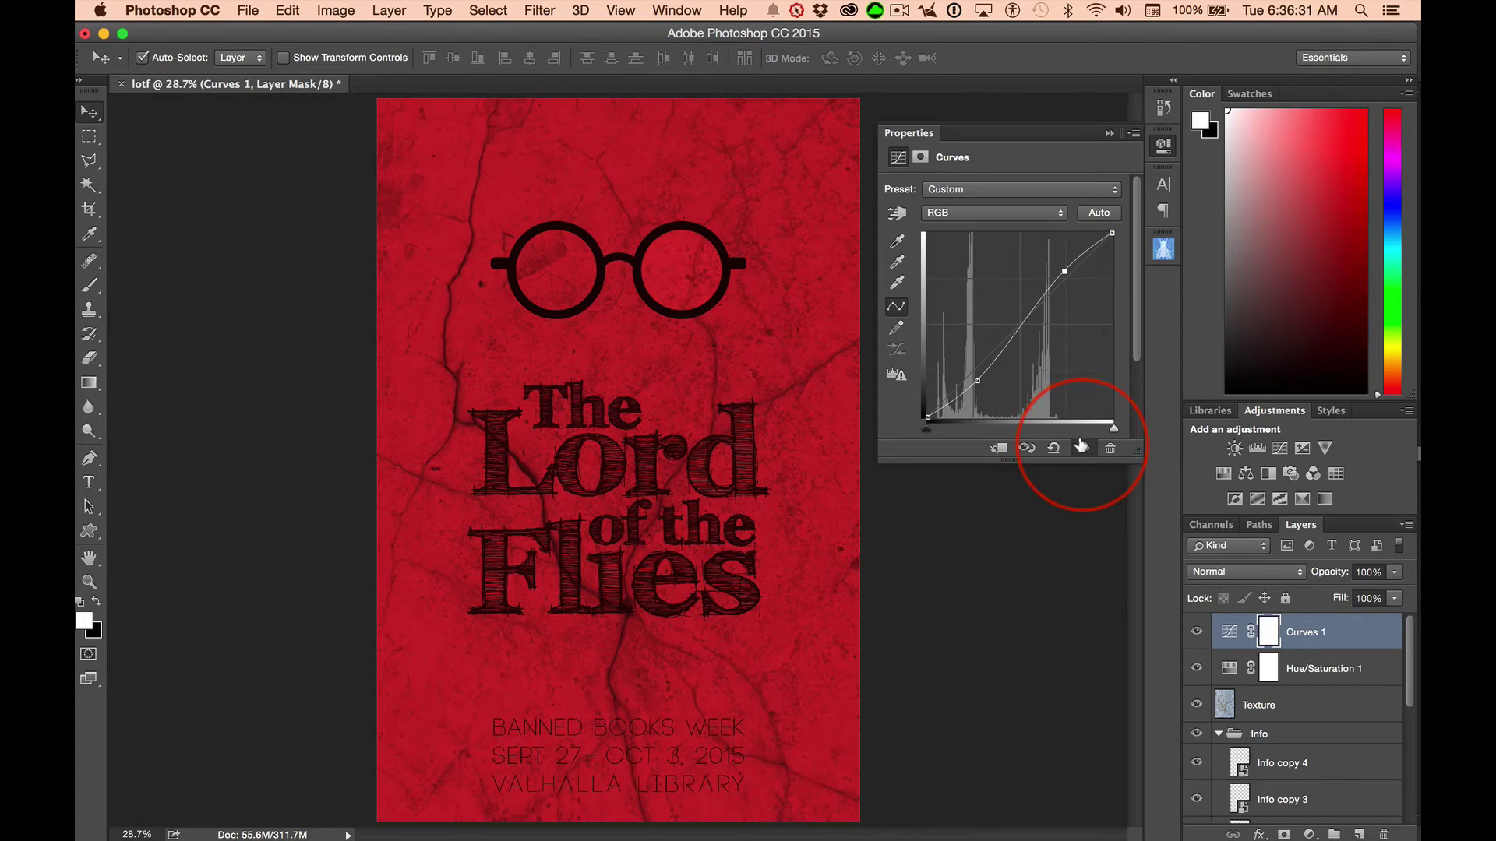
click(1081, 447)
click(1081, 447)
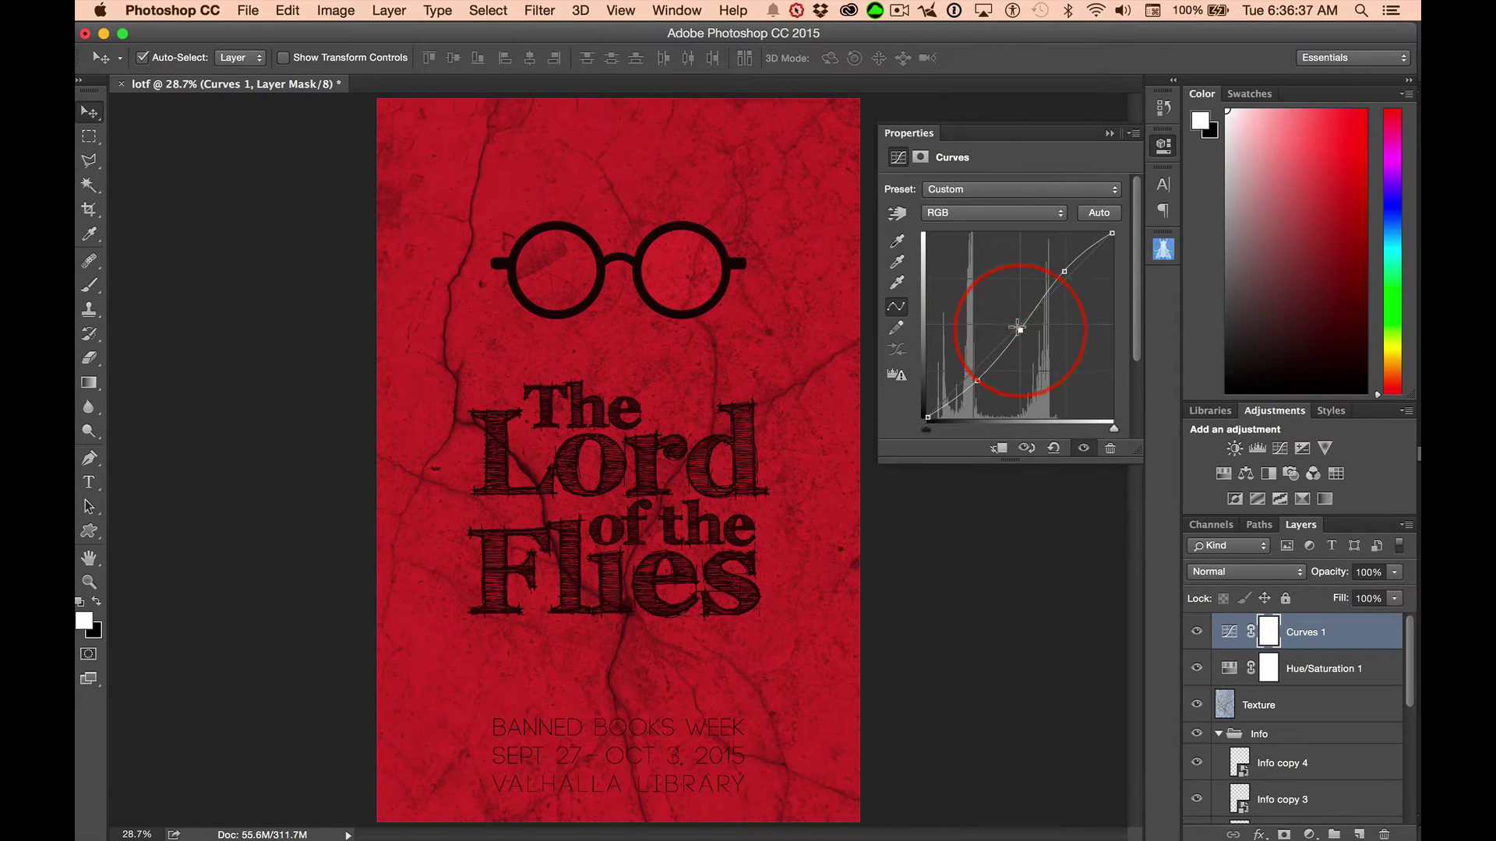
- Refine the S-curve by adding a lowered midtone point and slightly lowering the shadow point
drag(1016, 324, 1020, 333)
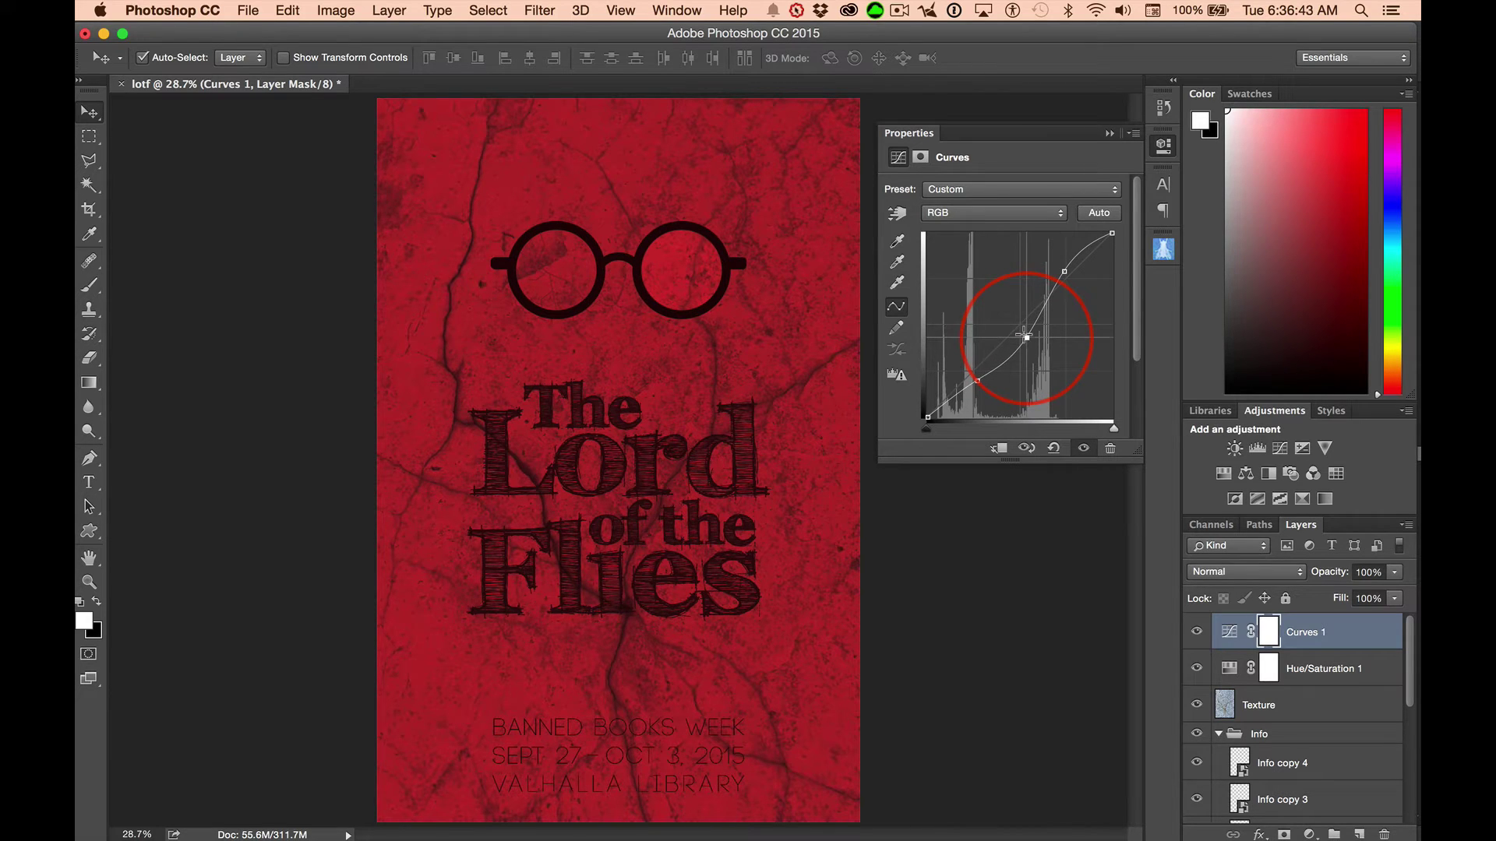
drag(976, 377, 977, 382)
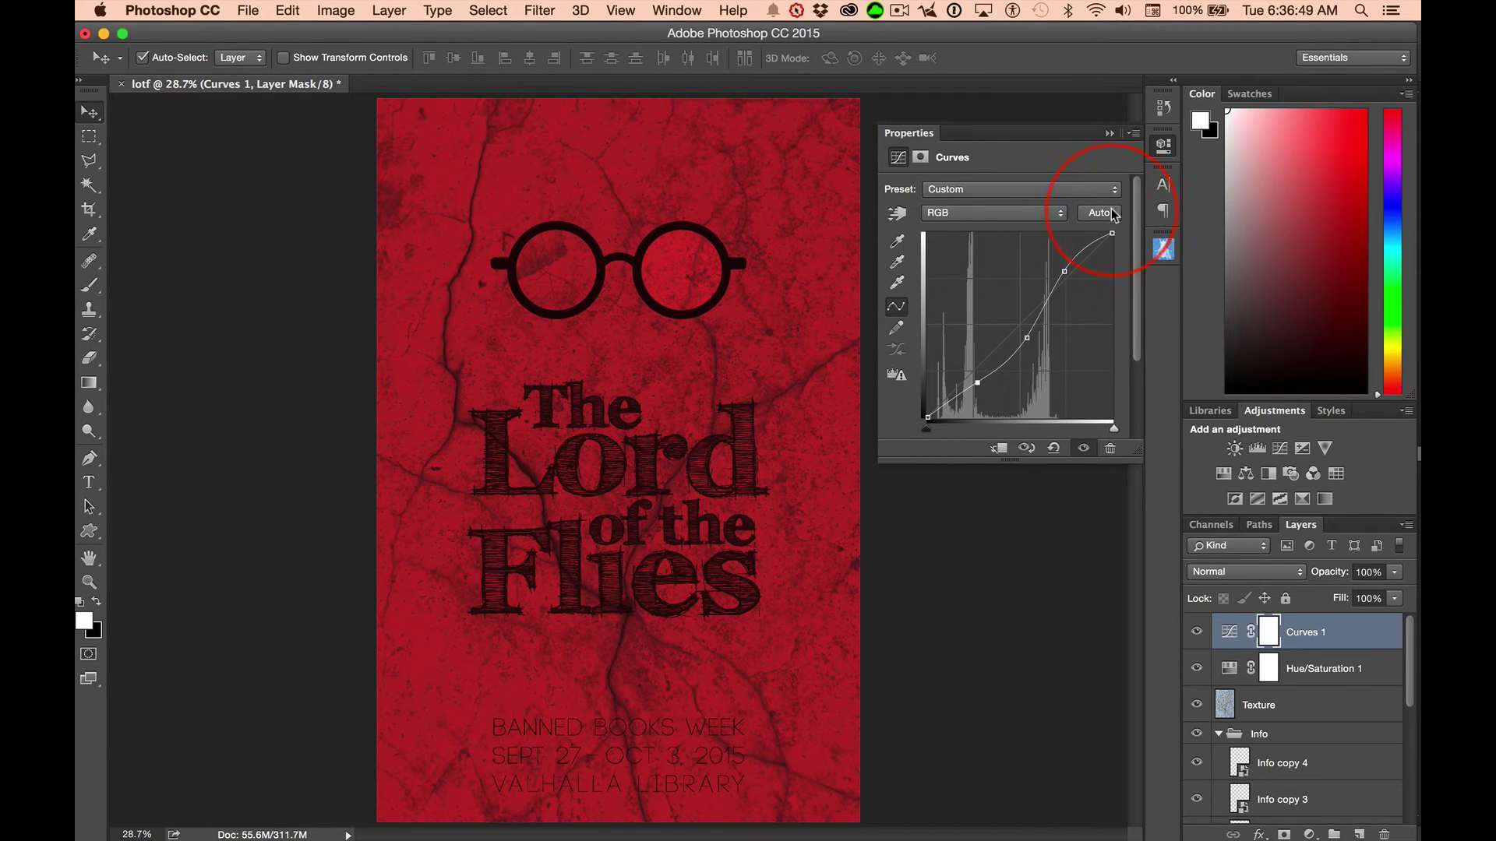
click(1109, 133)
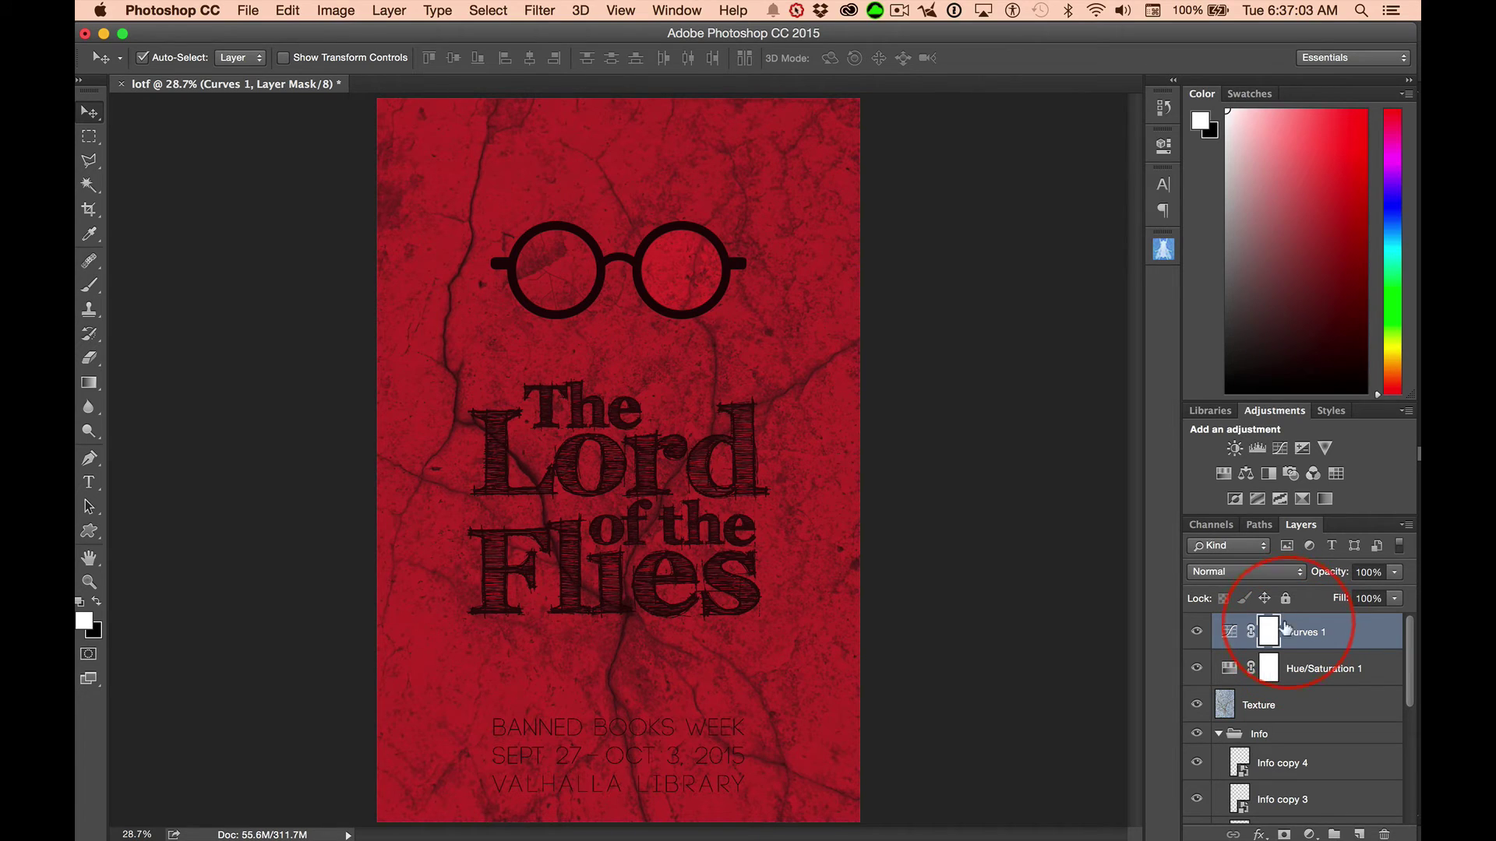
- Add a second Curves adjustment above Curves 1 with its midpoint pulled down to darken the poster, and activate the Rectangular Marquee tool
click(1280, 450)
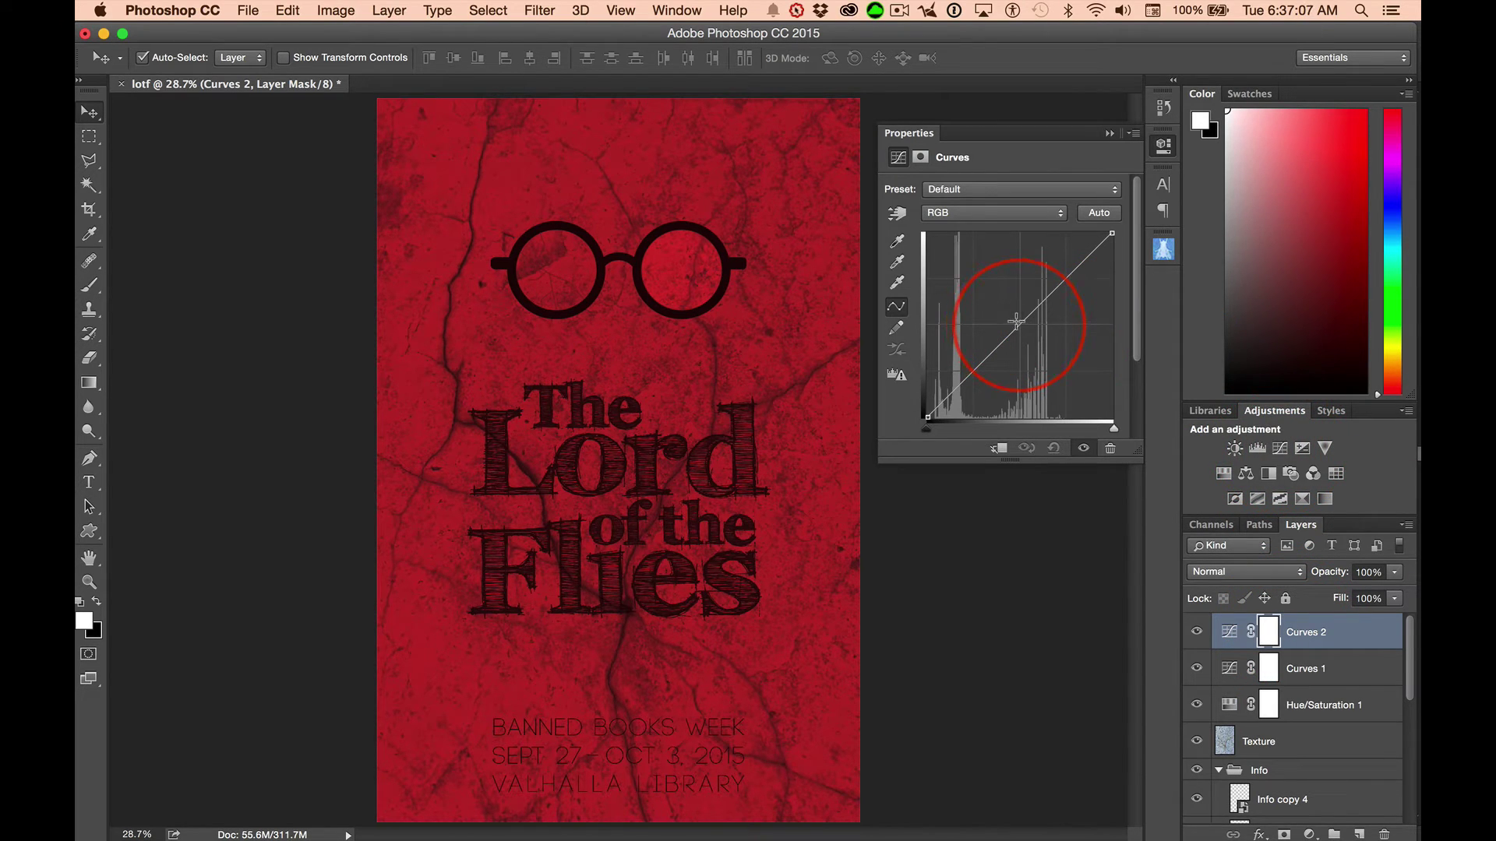
drag(1016, 321, 1016, 345)
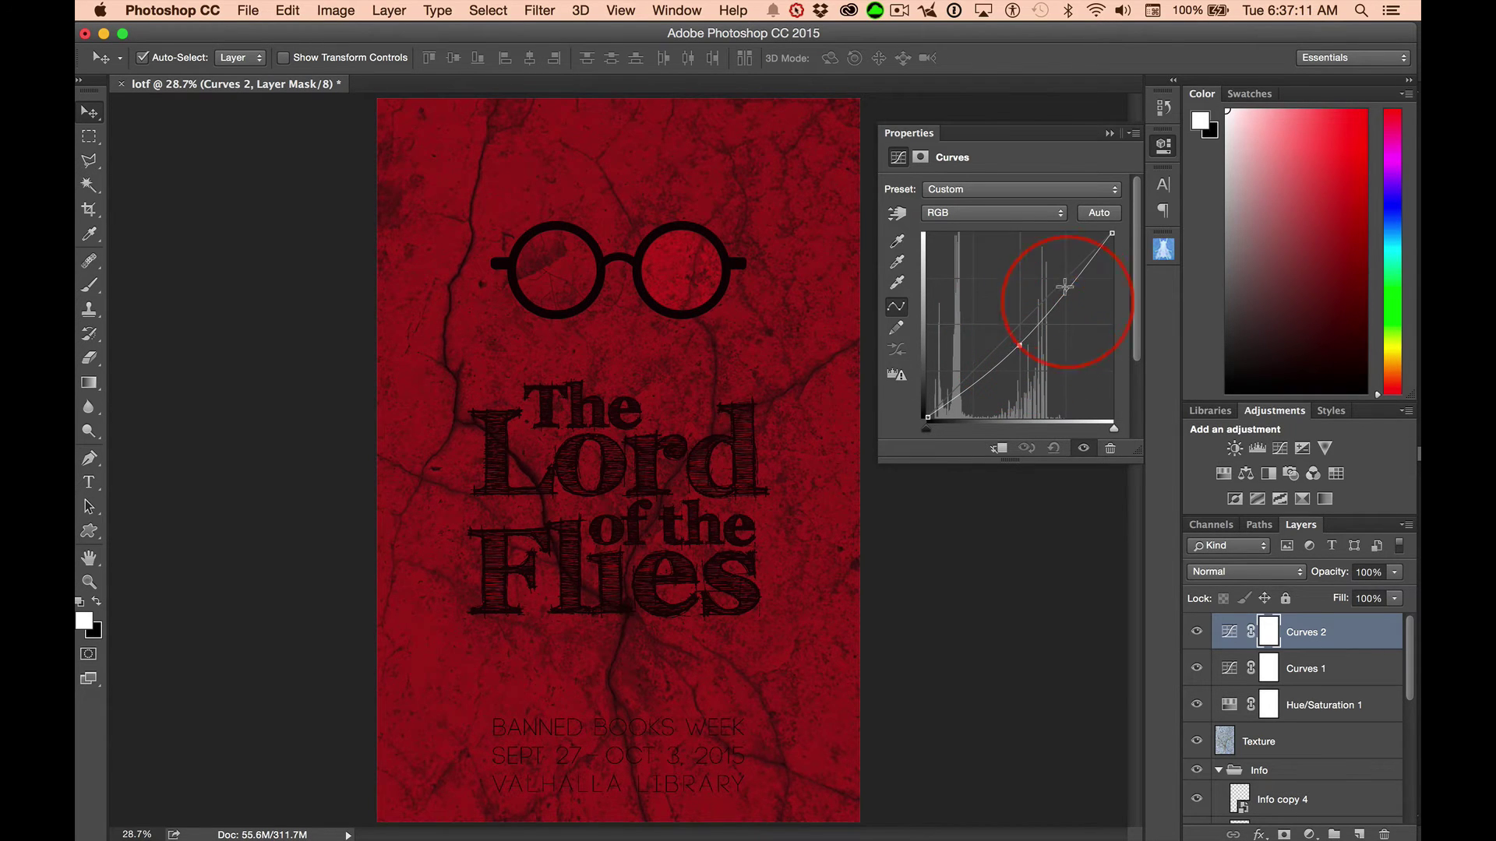
click(1109, 134)
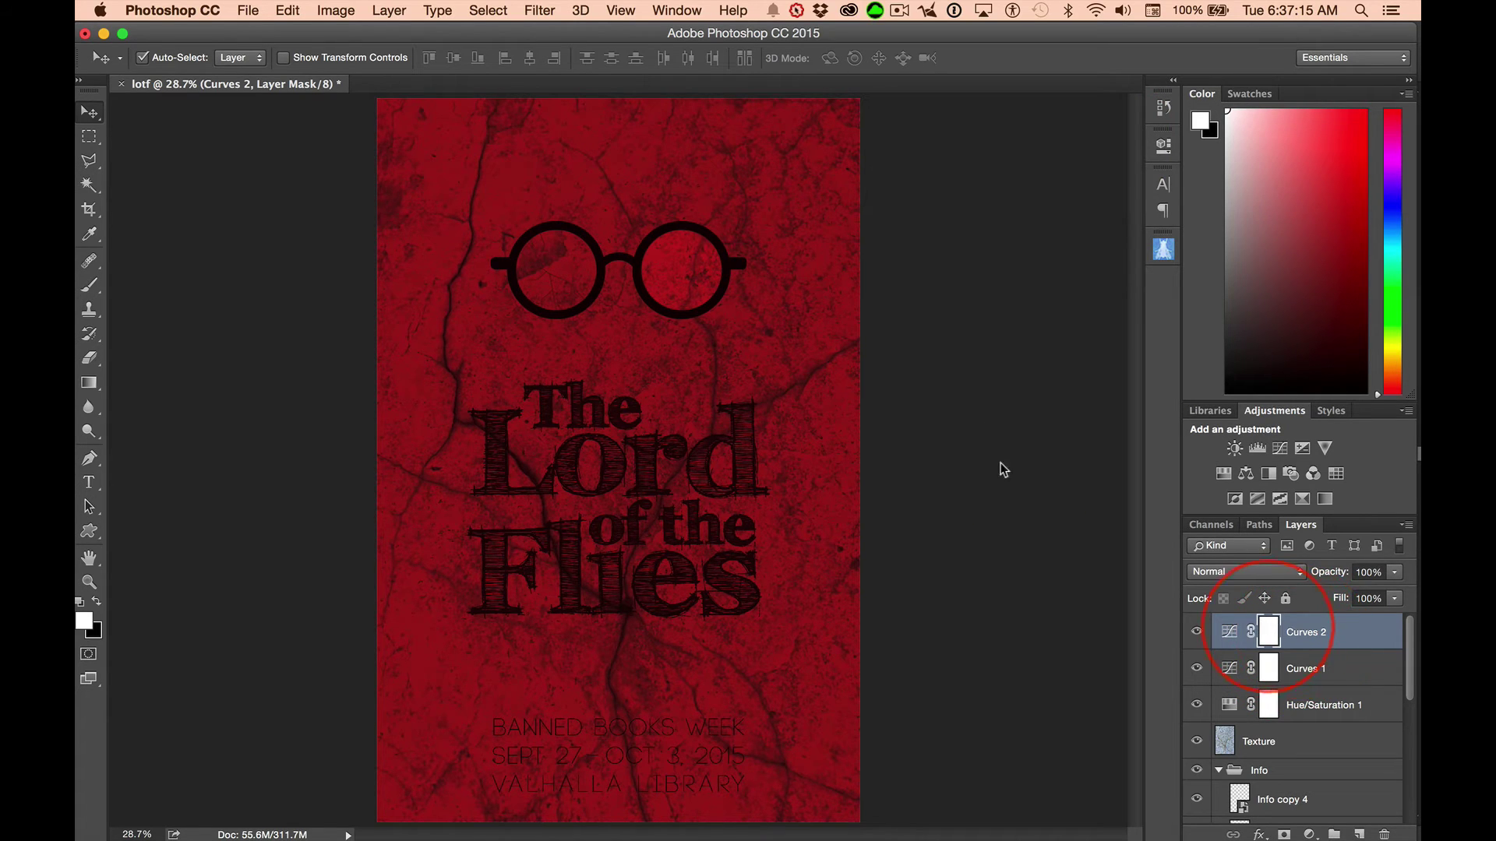
click(92, 138)
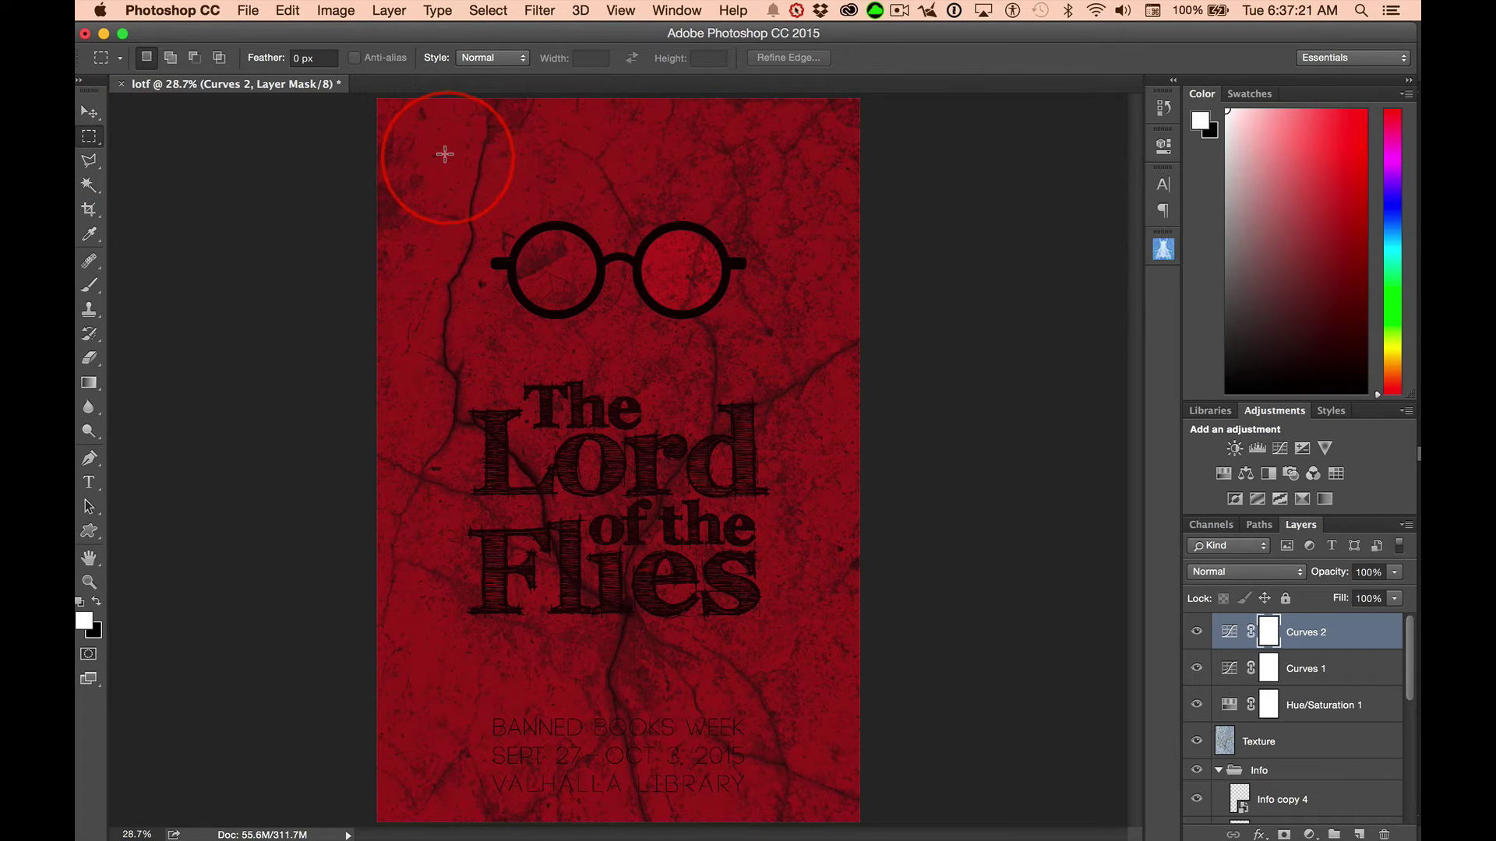
- Check the poster's dimensions on the rulers in inches and pixels, and hide the rulers again
key(super+r)
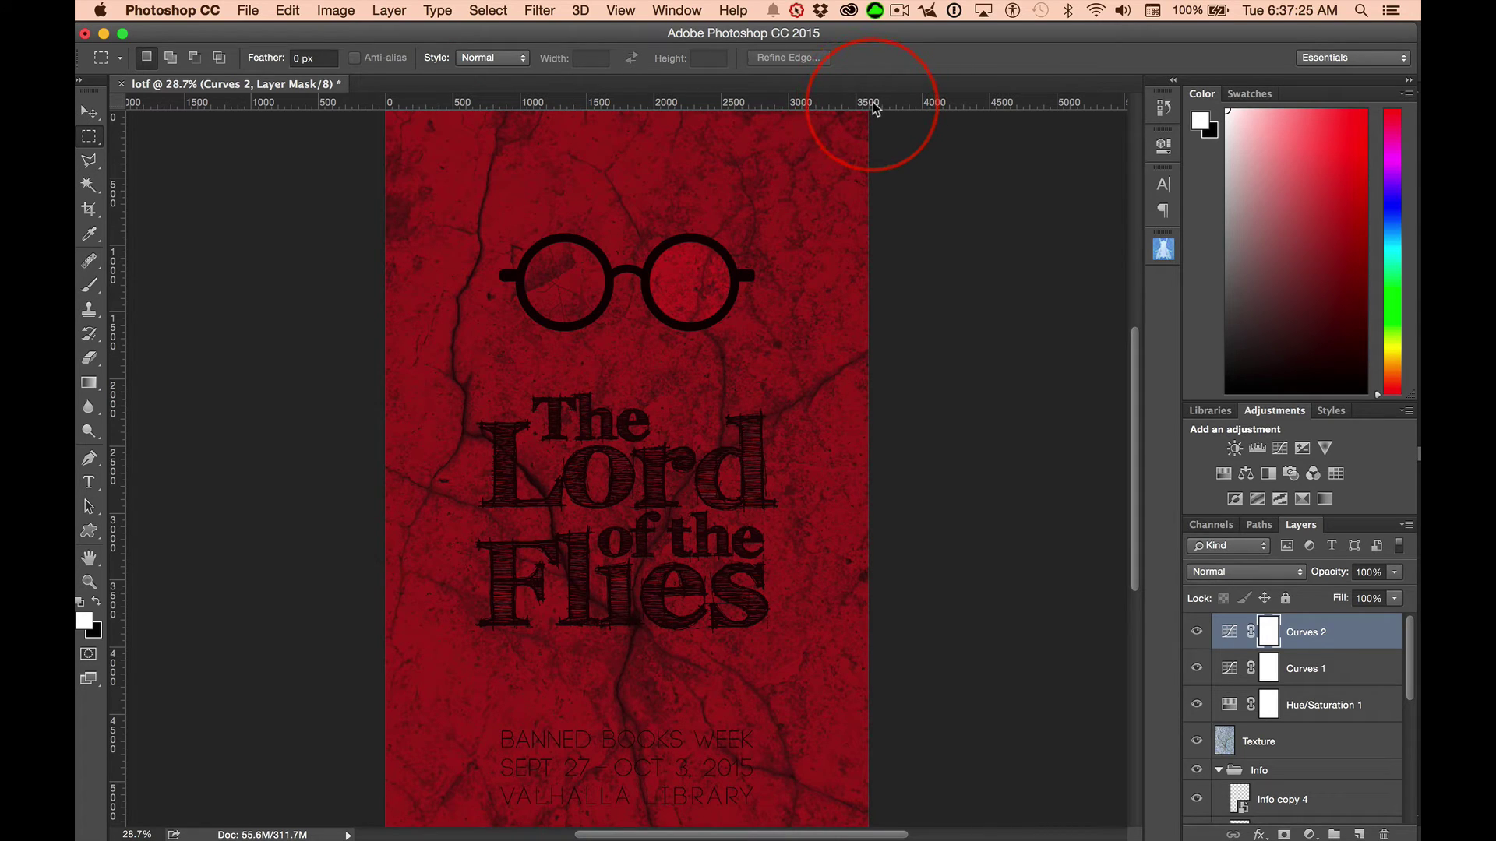
right_click(477, 99)
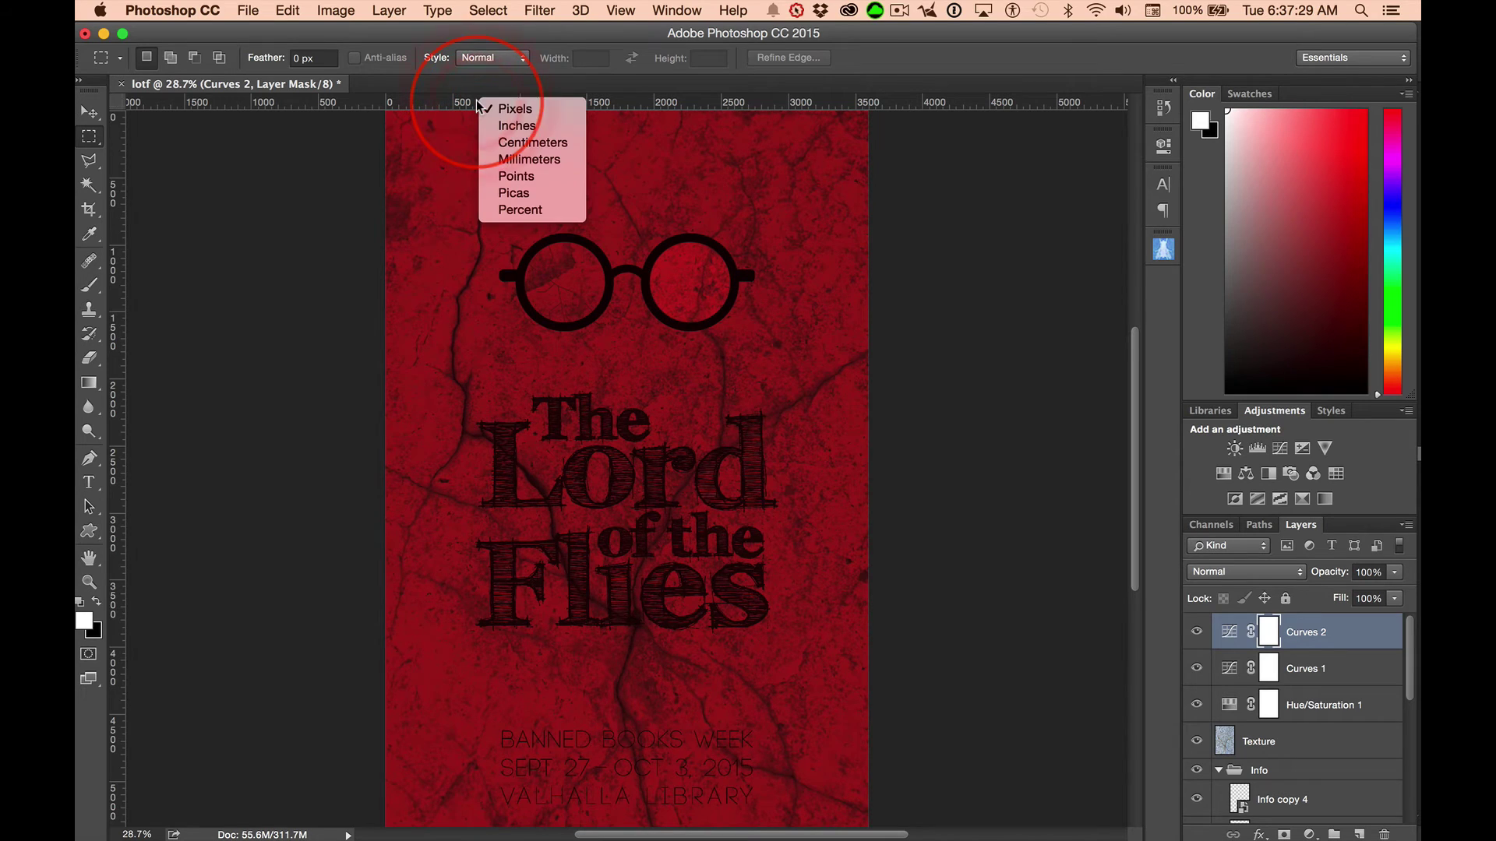
click(514, 127)
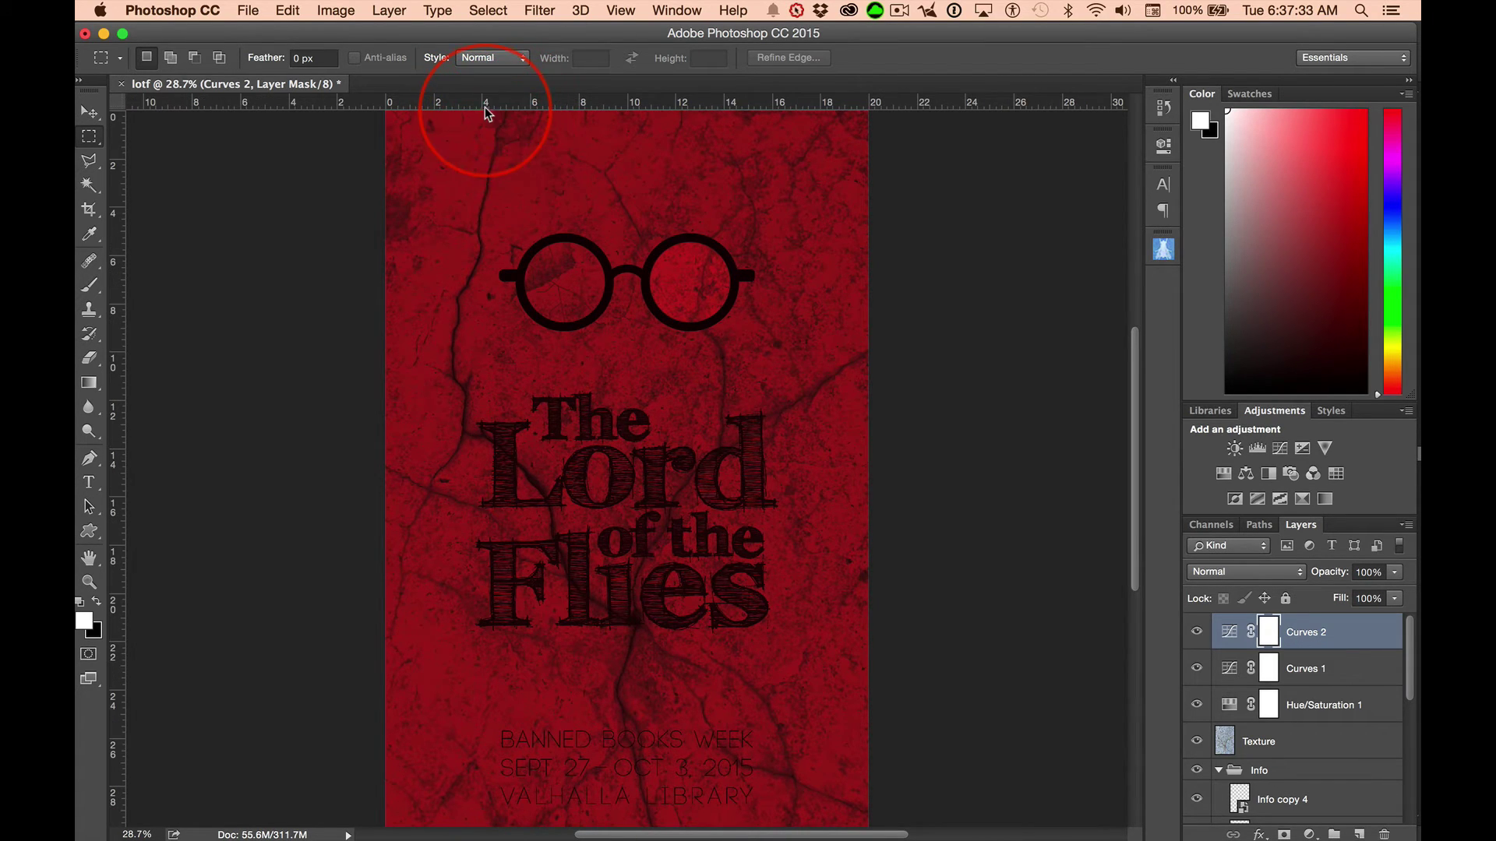
right_click(486, 104)
click(520, 112)
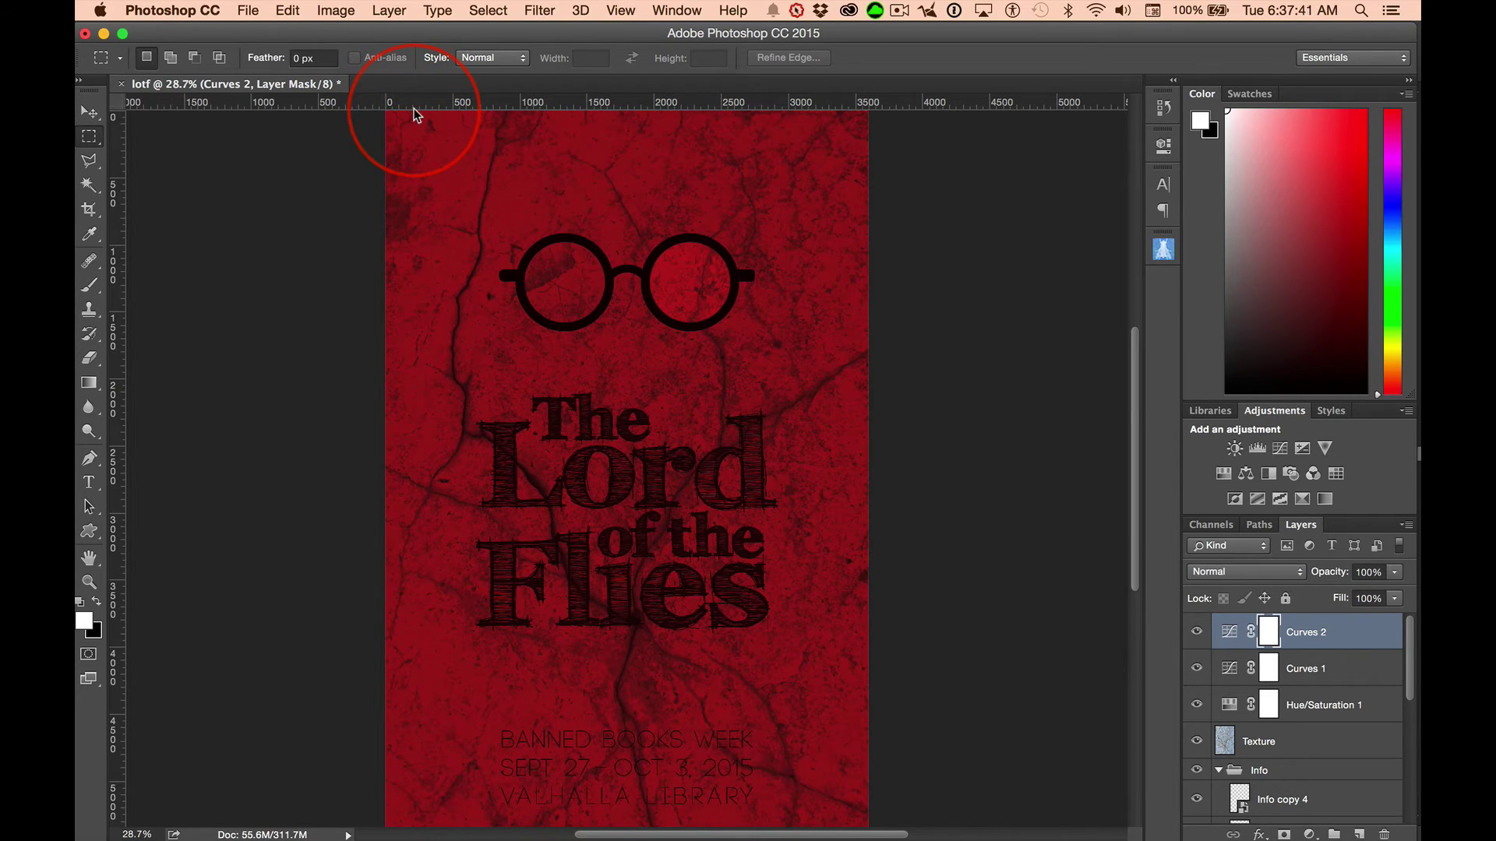
key(super+r)
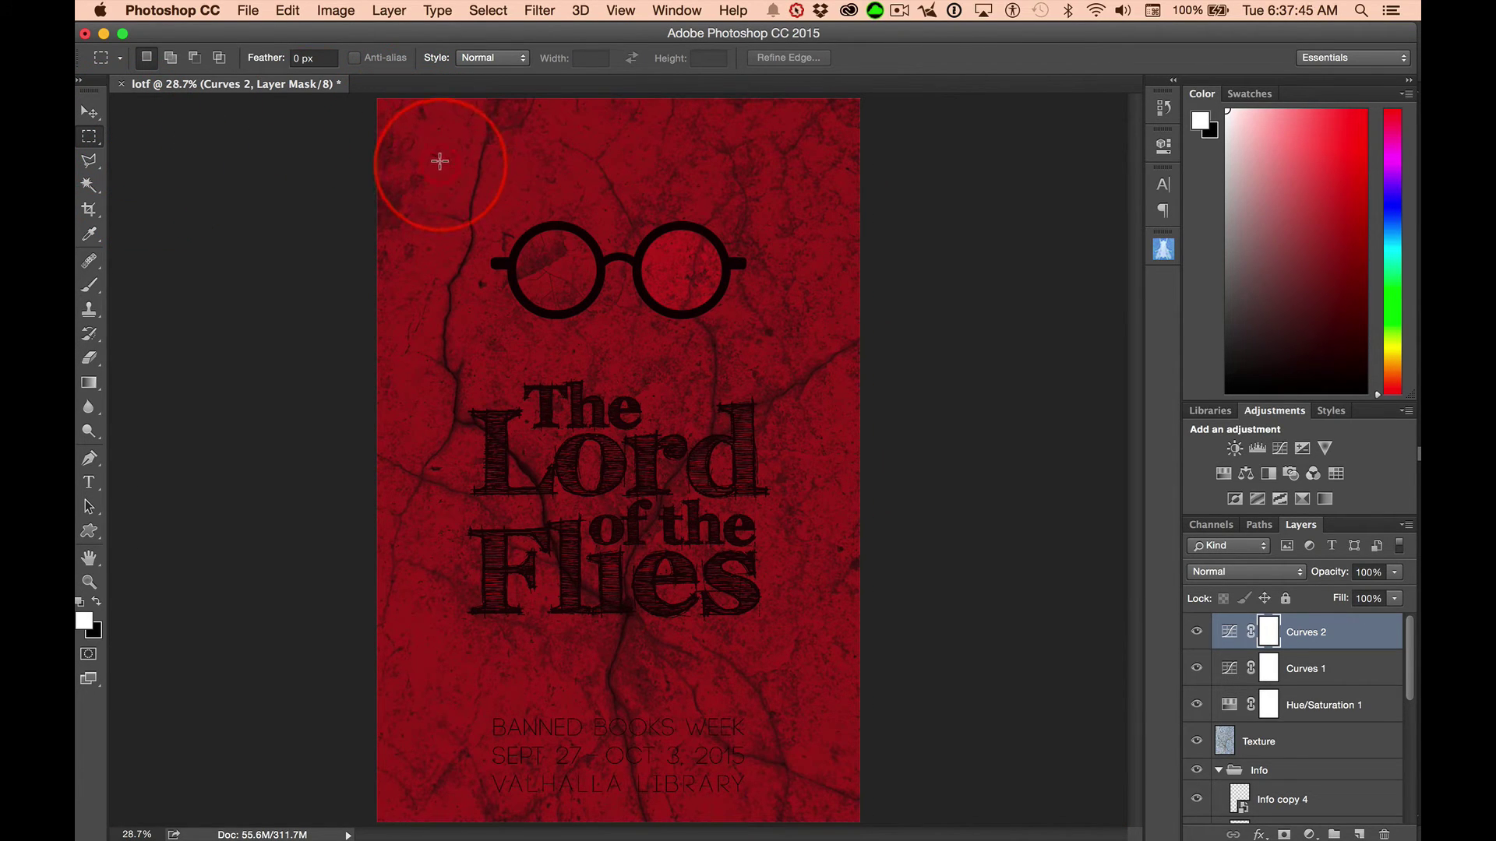
- Select a large rectangle around the glasses, title and upper event text, and feather the selection with a wide radius
drag(441, 163, 786, 759)
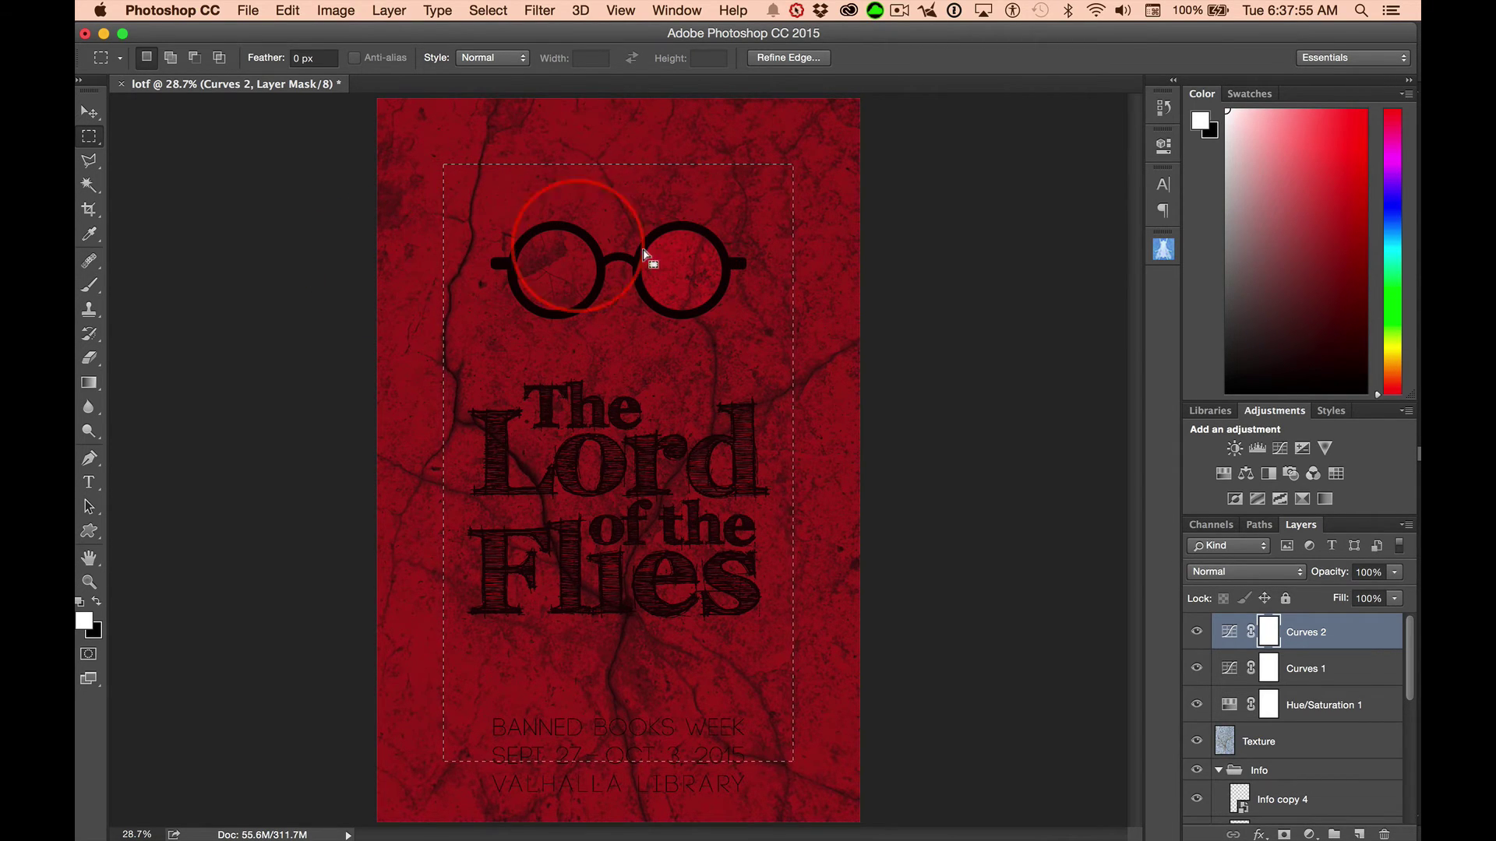
right_click(625, 352)
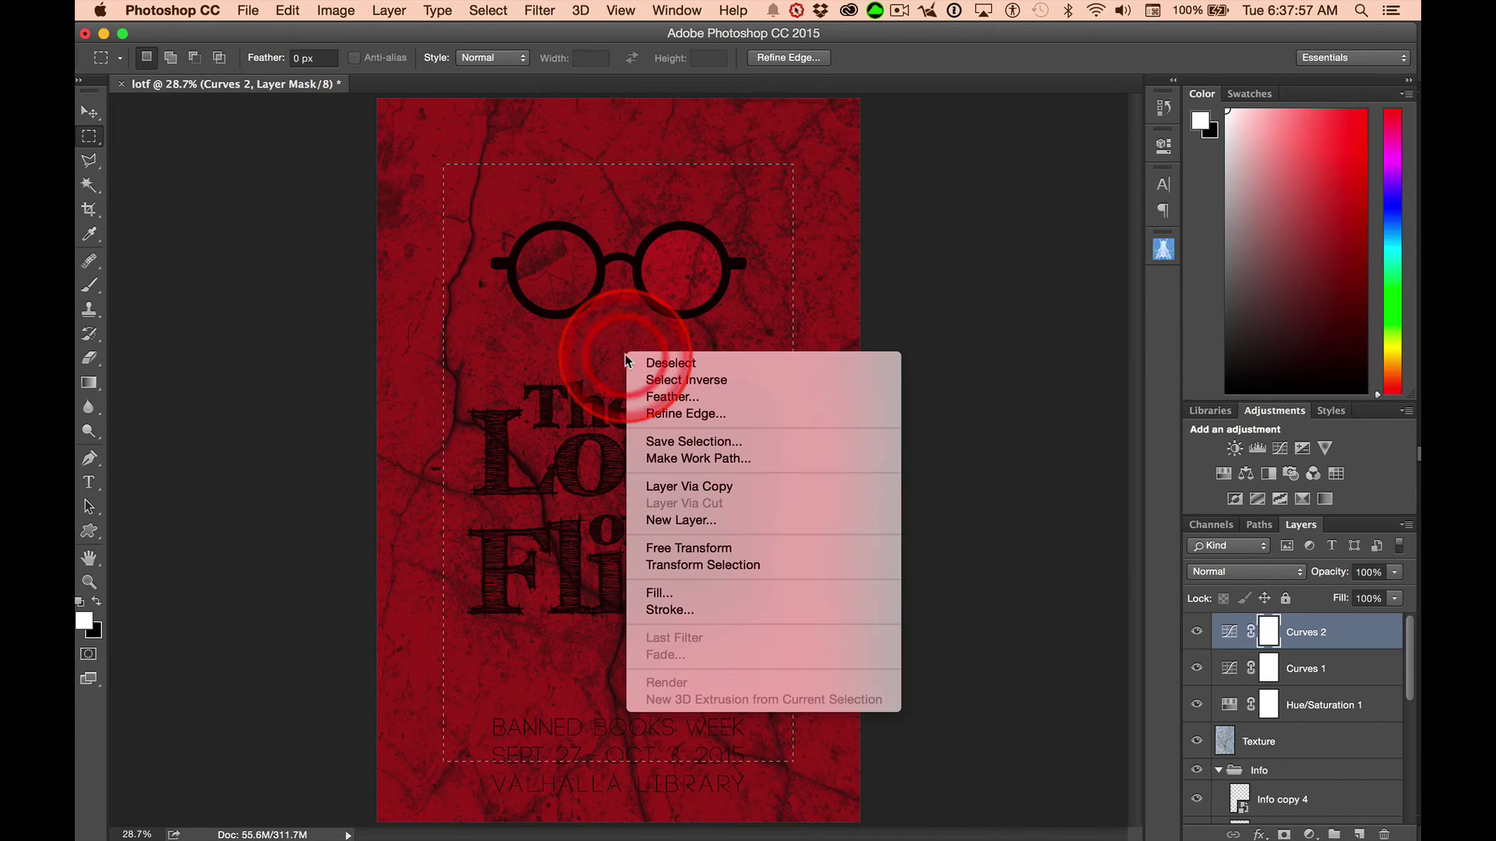
click(657, 399)
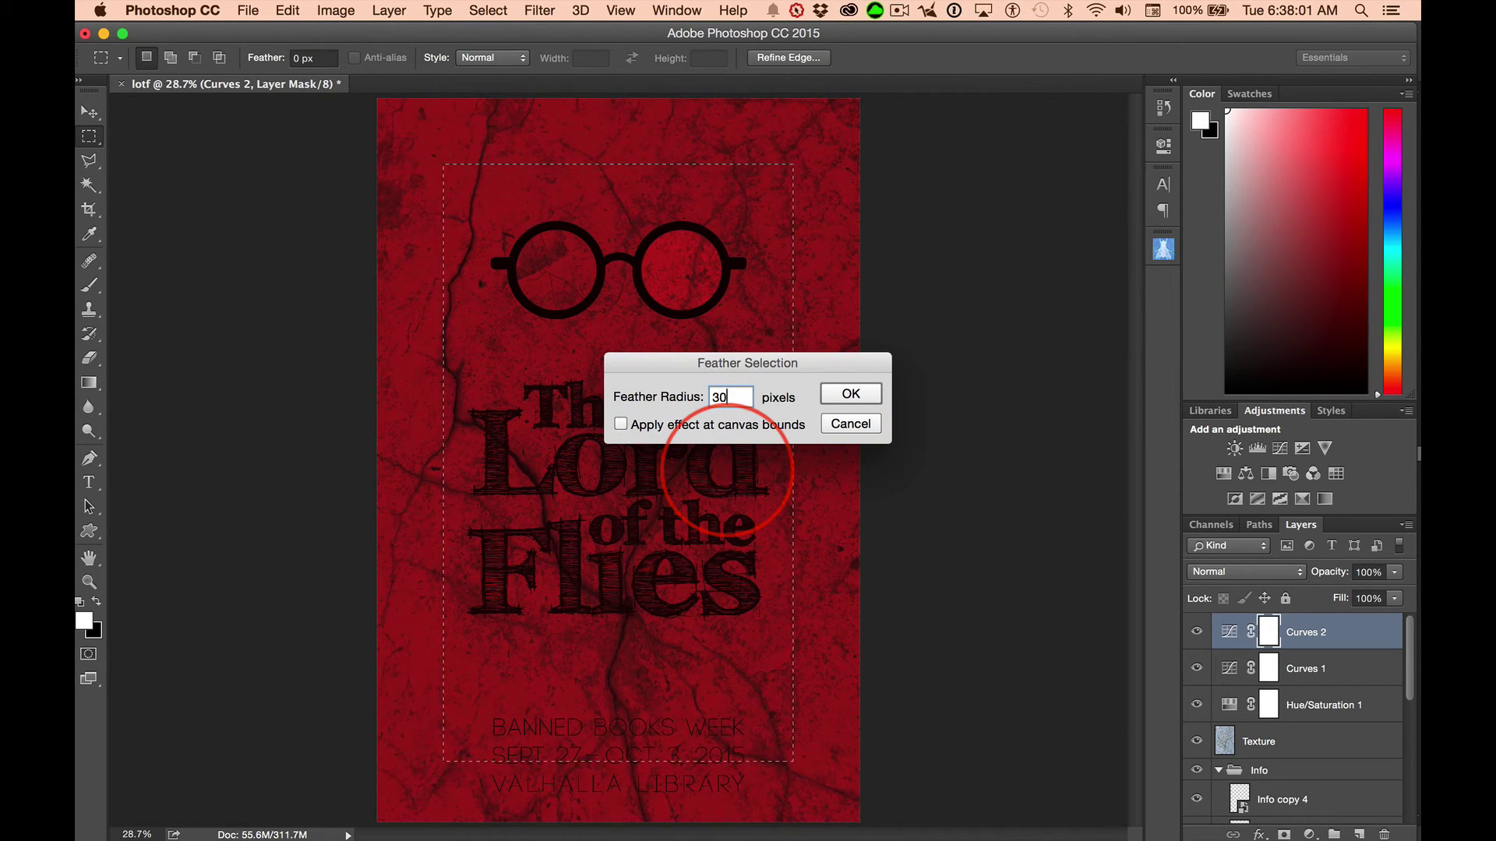
click(851, 393)
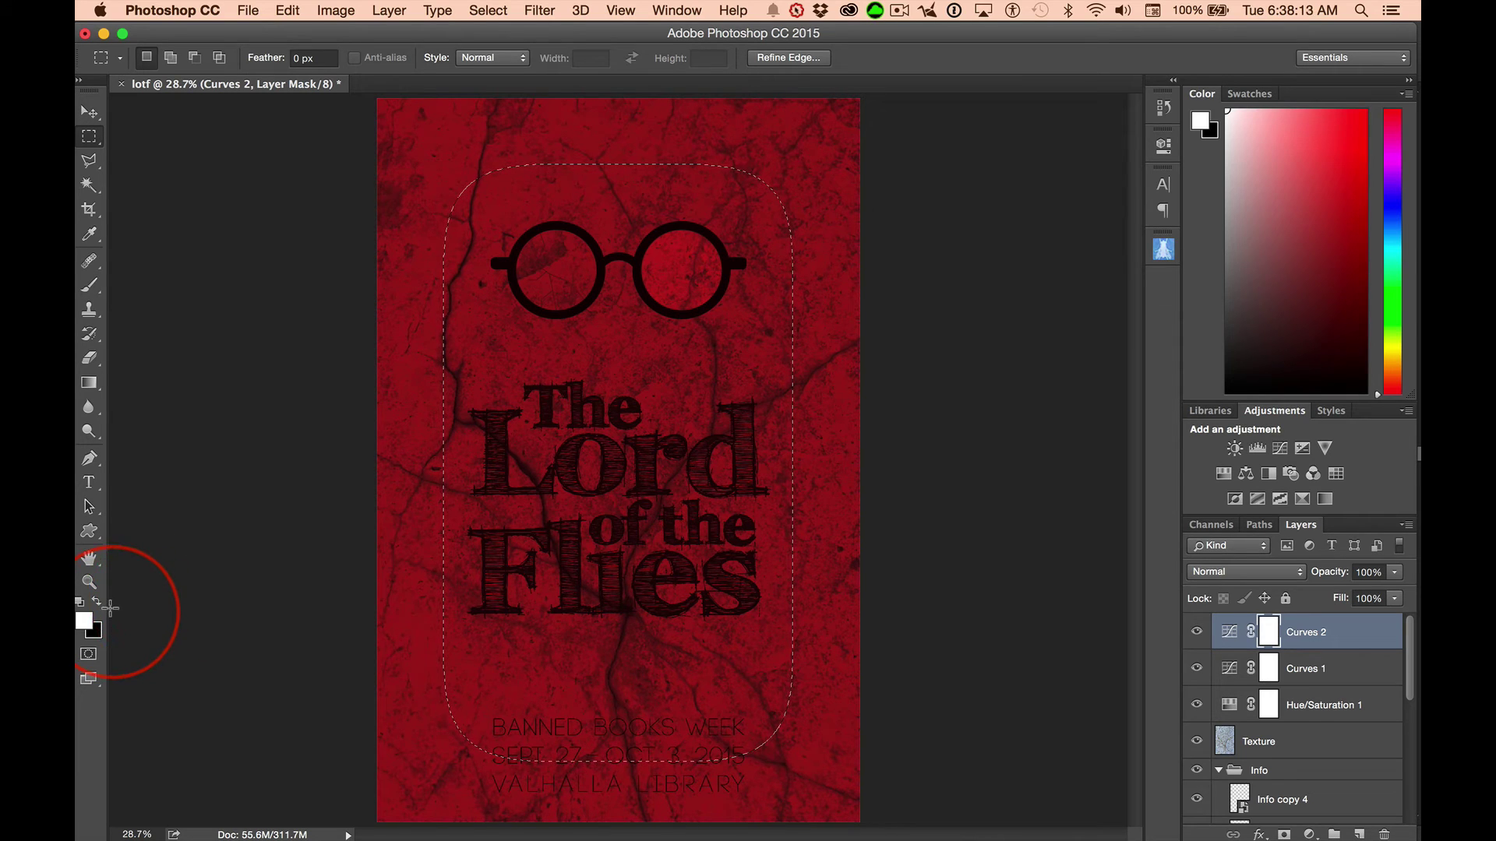
- Set the foreground colour to black and fill the feathered selection on the Curves 2 layer mask with it
click(98, 602)
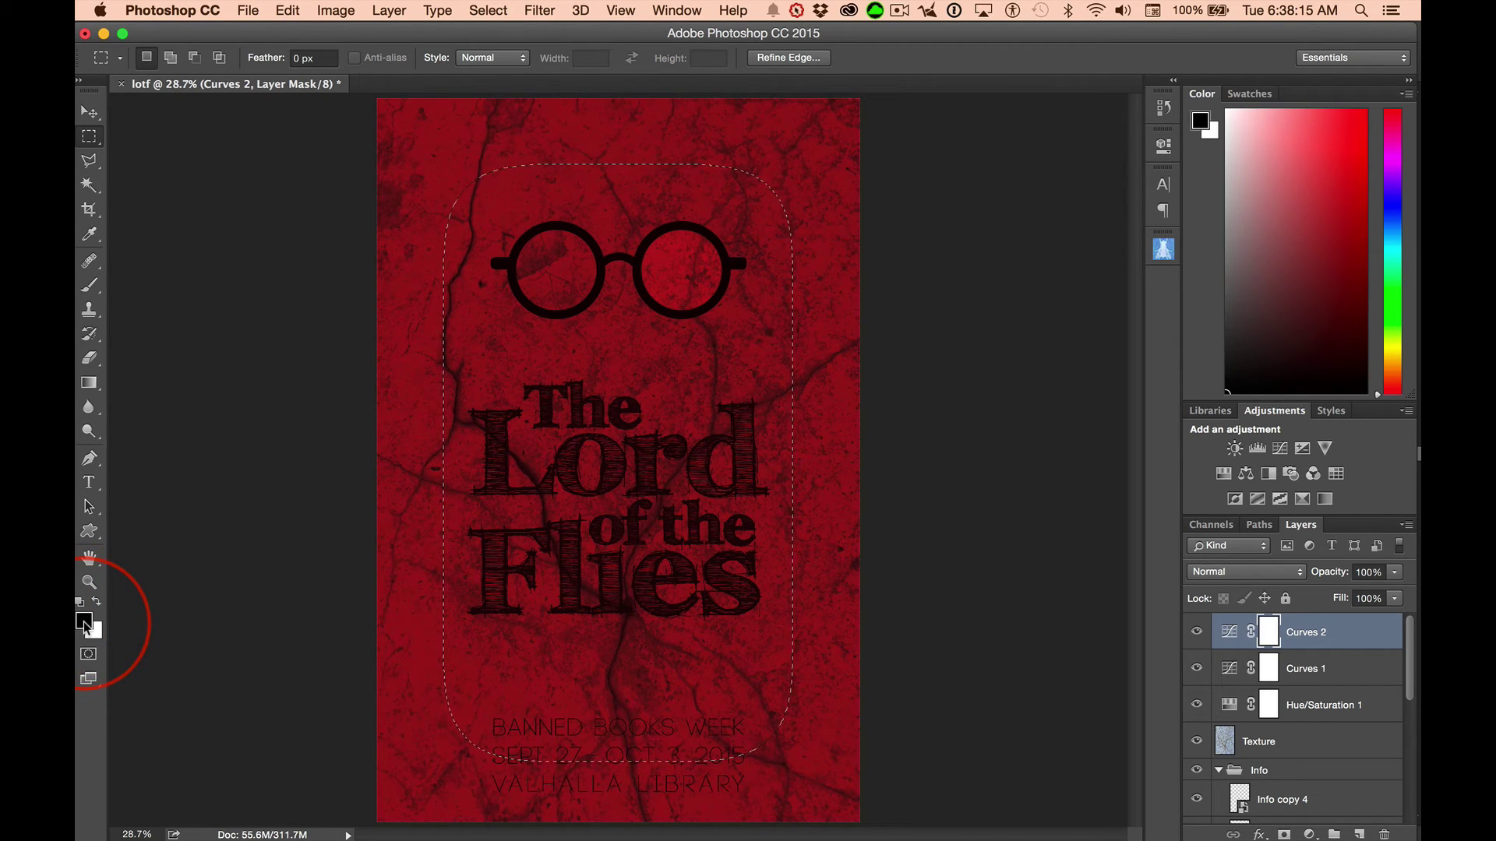
click(97, 603)
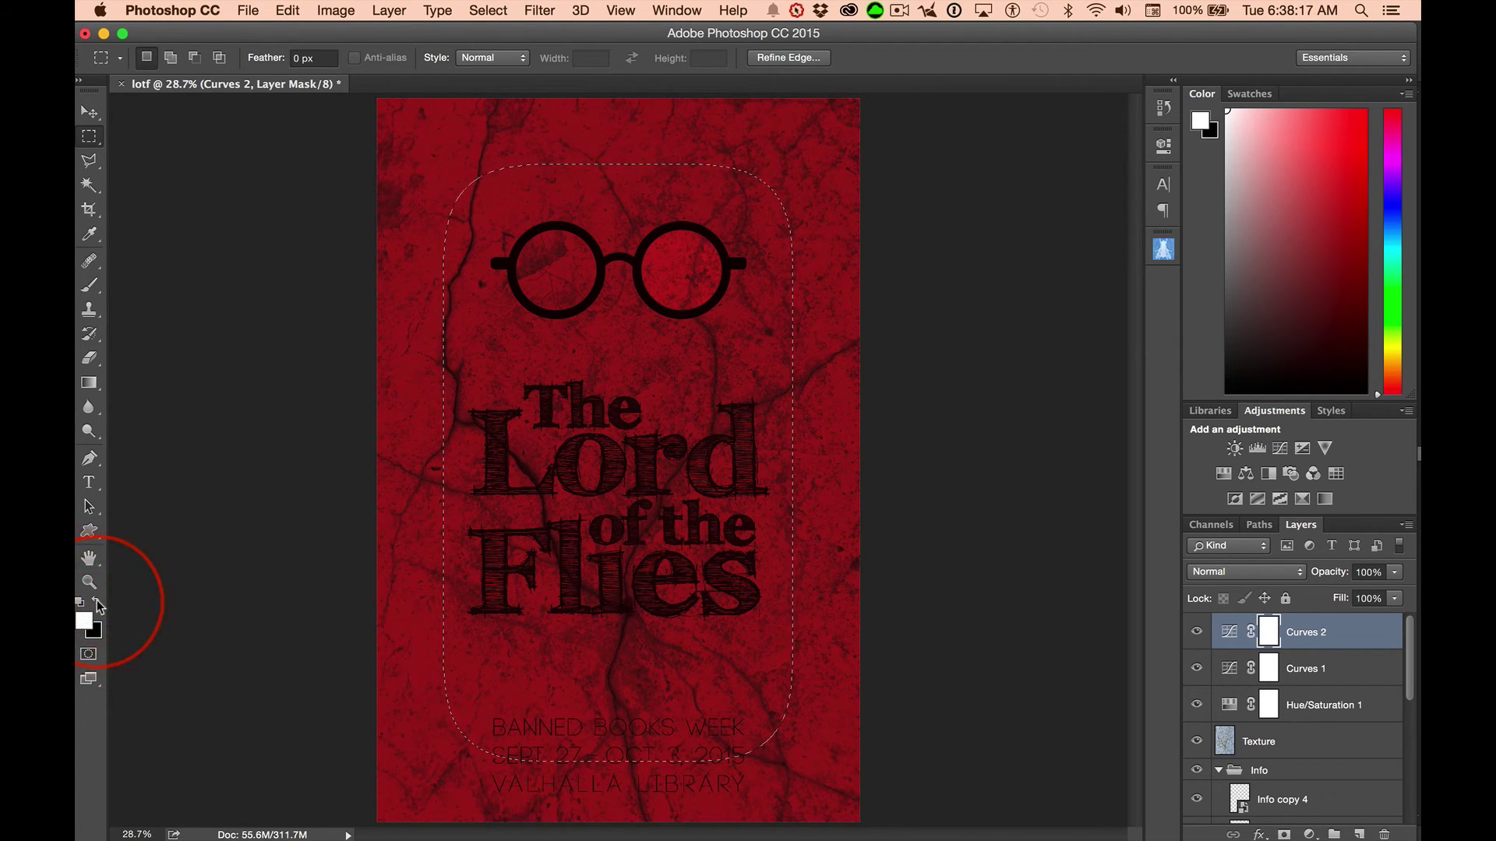
click(97, 605)
click(86, 623)
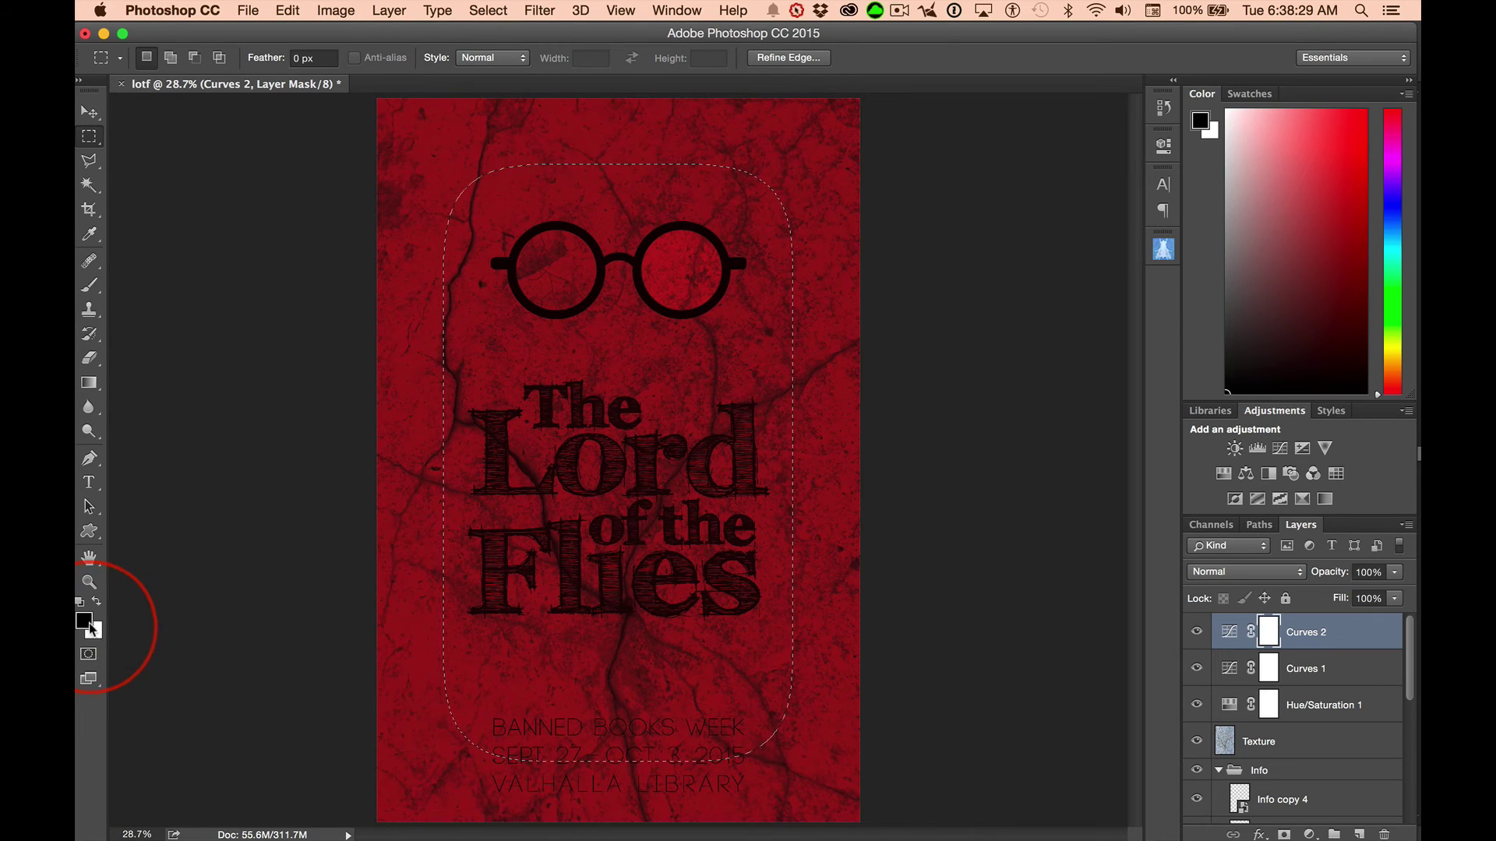
key(alt)
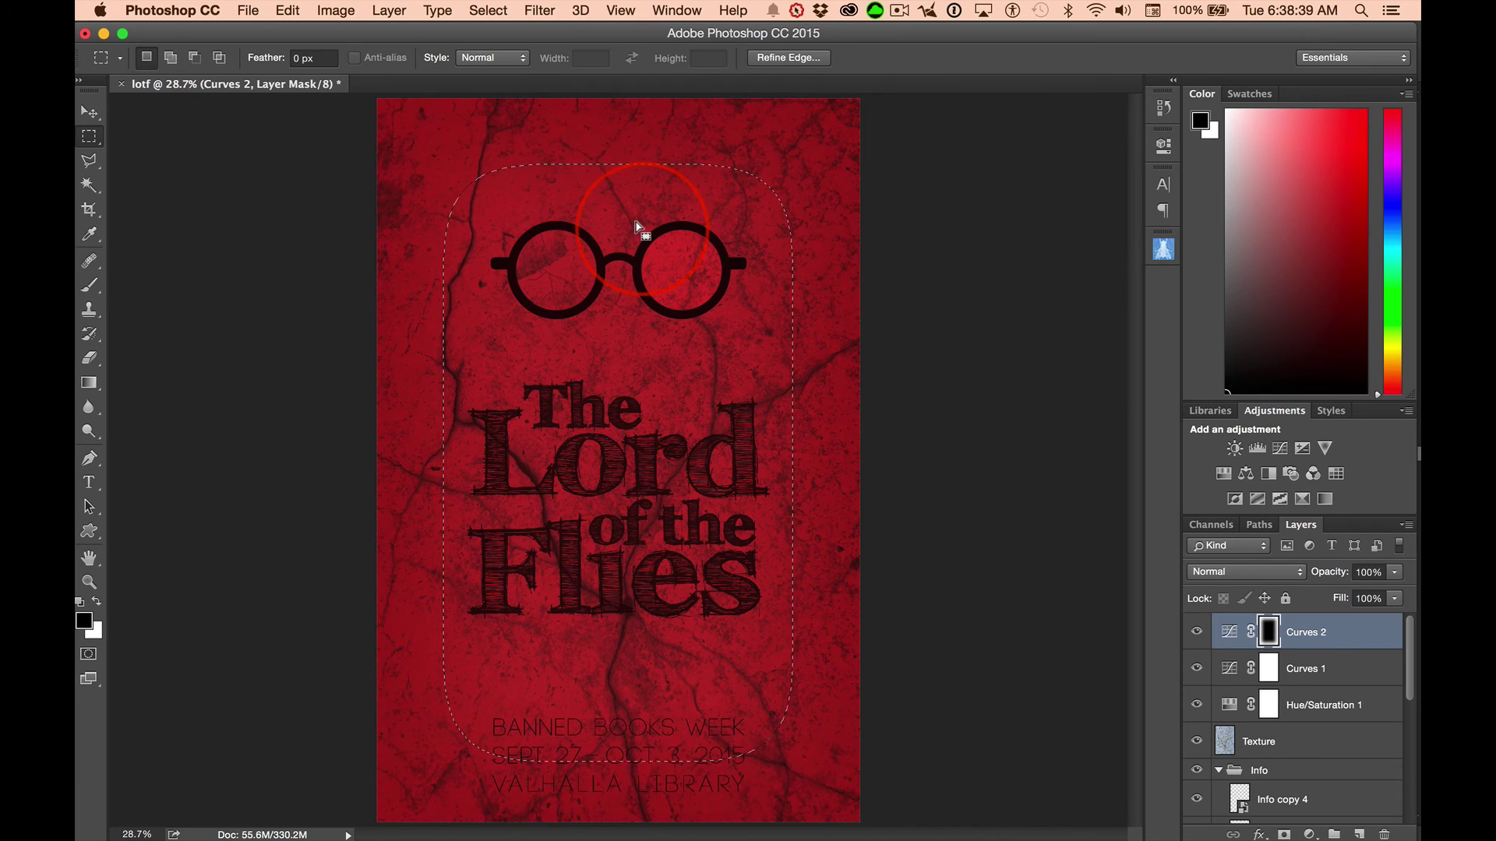
- Undo and reapply the black fill on the Curves 2 mask, and clear the selection
key(super)
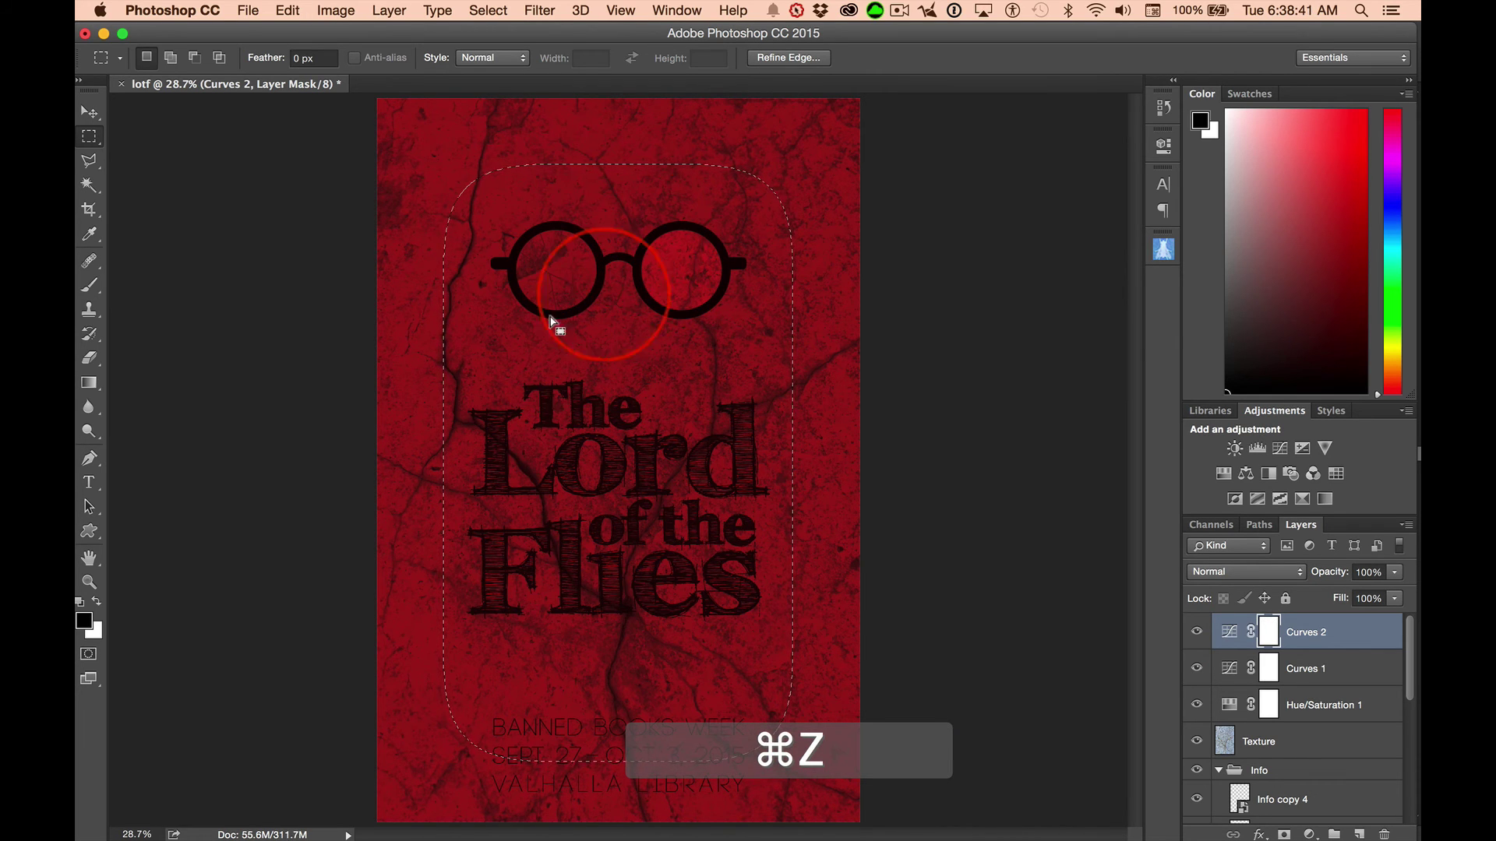
key(alt)
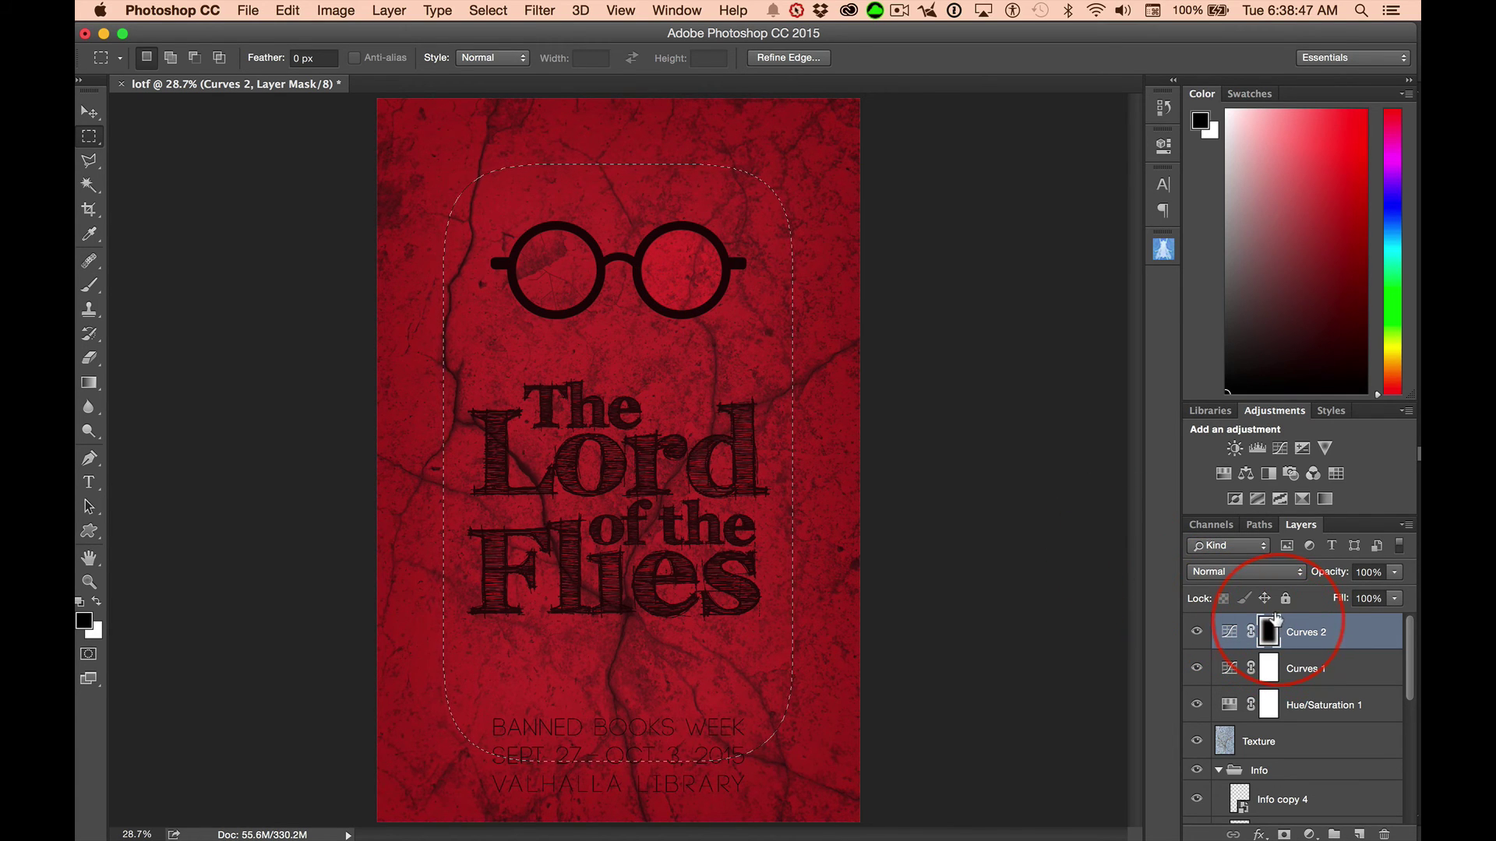
drag(1275, 617, 628, 320)
mouse_move(499, 184)
mouse_down()
mouse_move(1039, 334)
mouse_move(1241, 507)
mouse_up()
drag(1274, 637, 1115, 423)
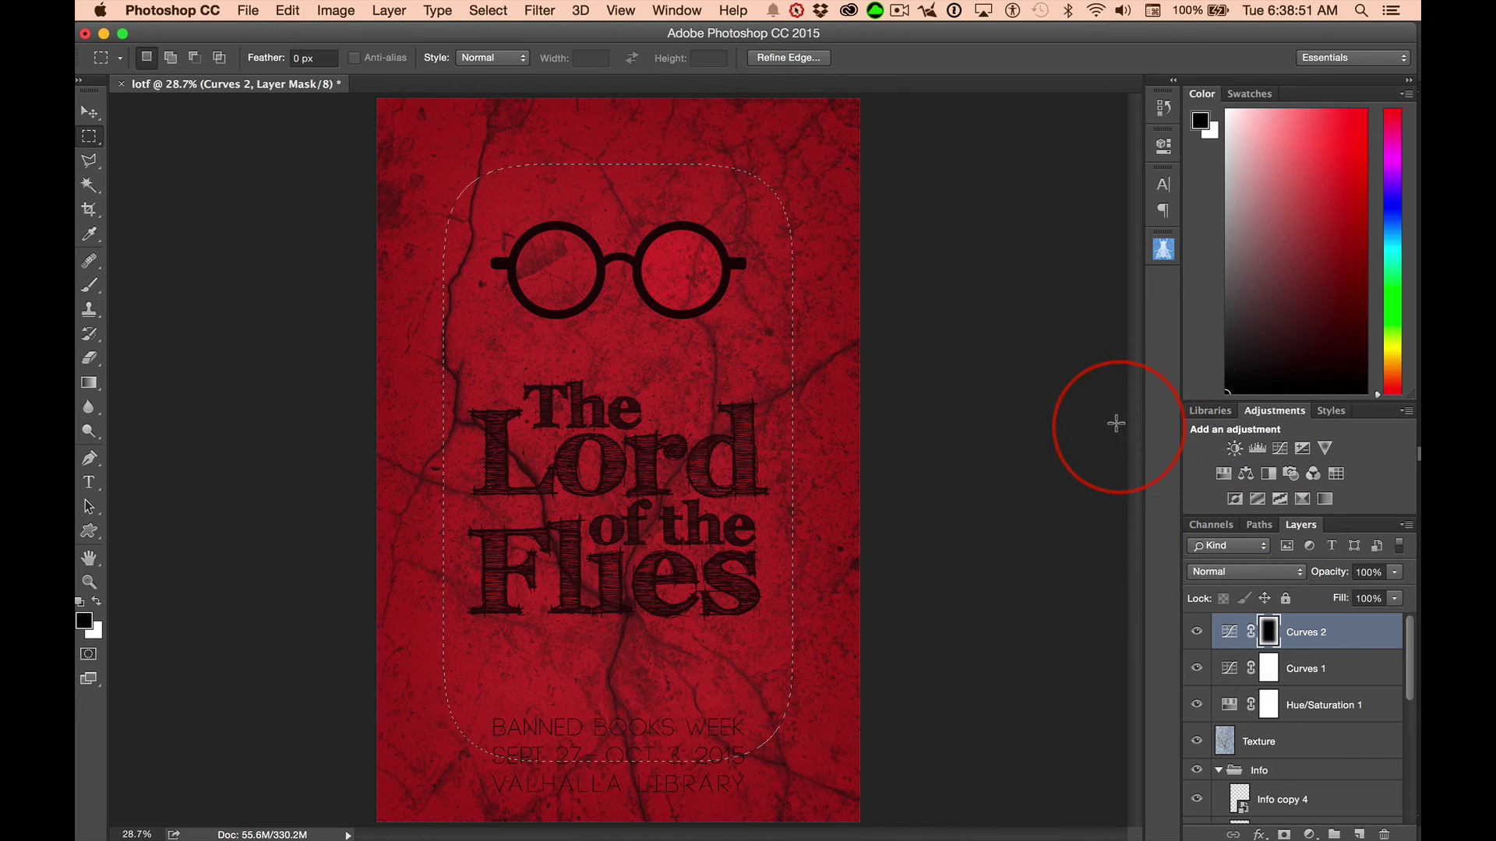
key(super+d)
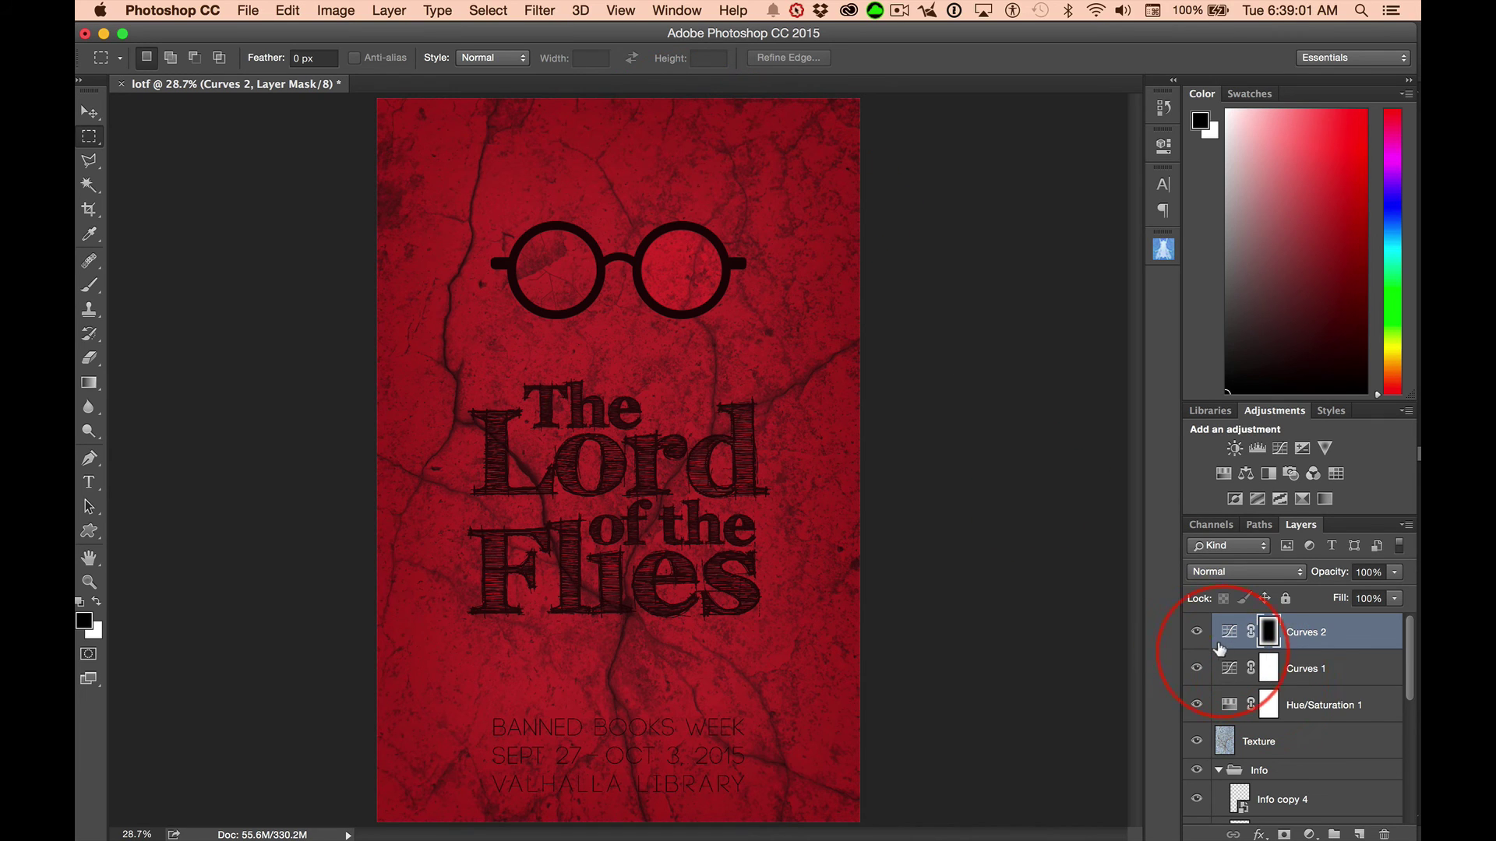
- Compare the poster with and without the Curves 2 vignette, leave the layer shown, and activate the Move tool
click(1196, 631)
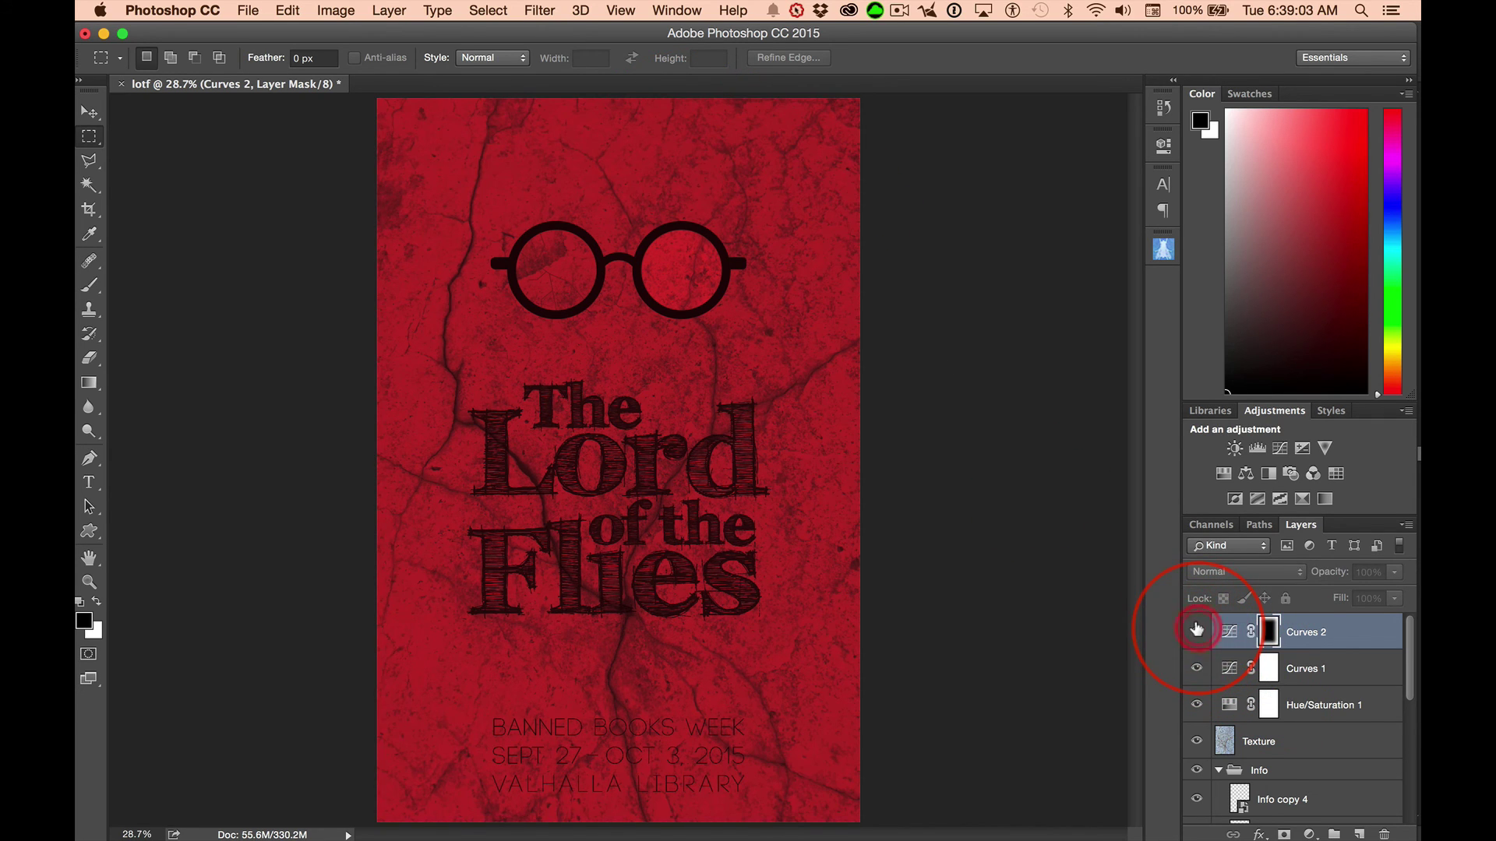
click(1196, 630)
click(1196, 630)
click(1197, 629)
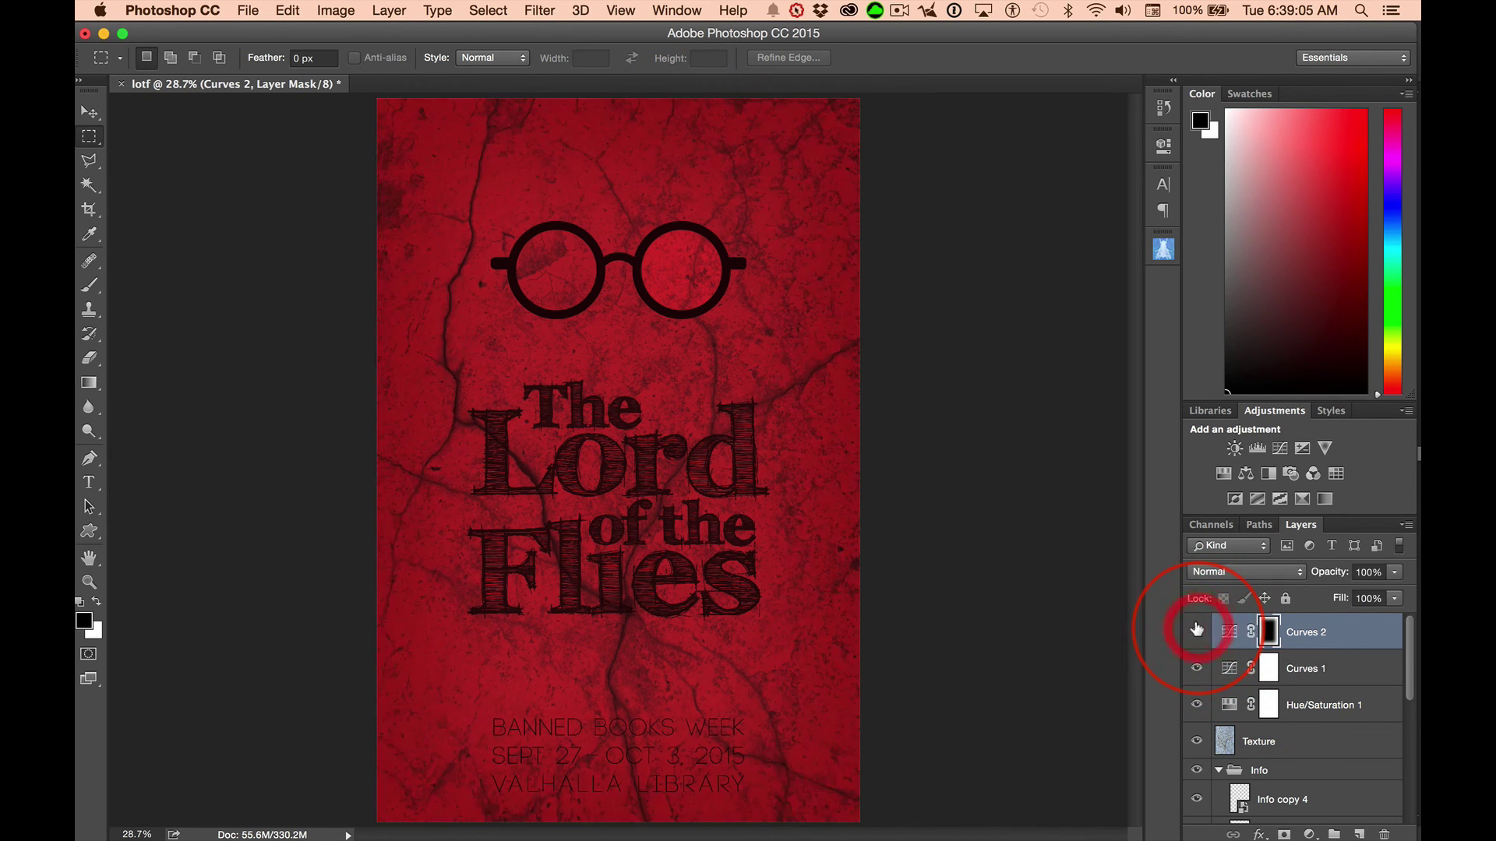
click(1197, 630)
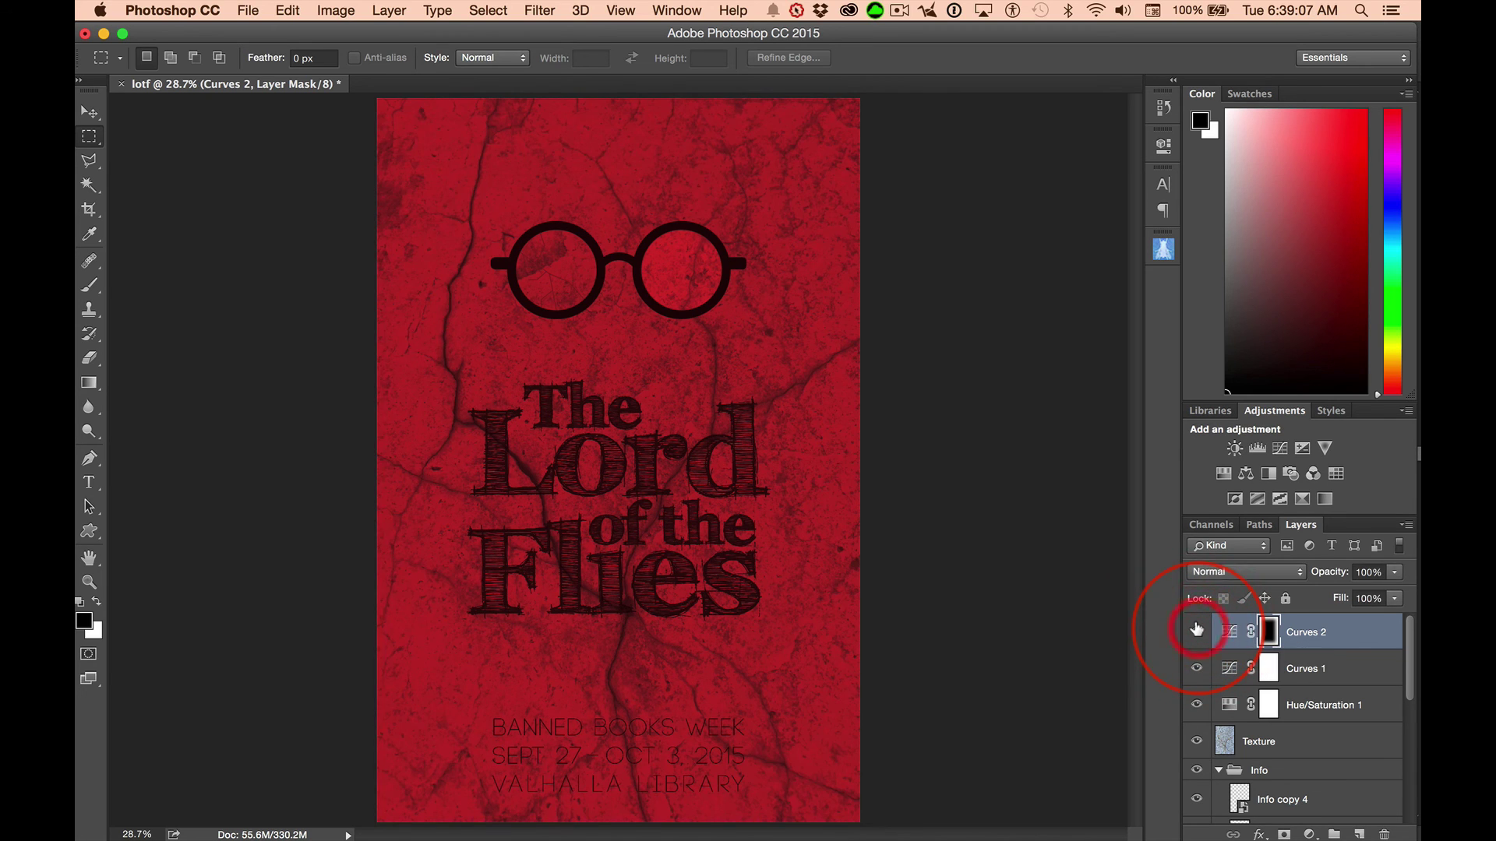
click(1197, 629)
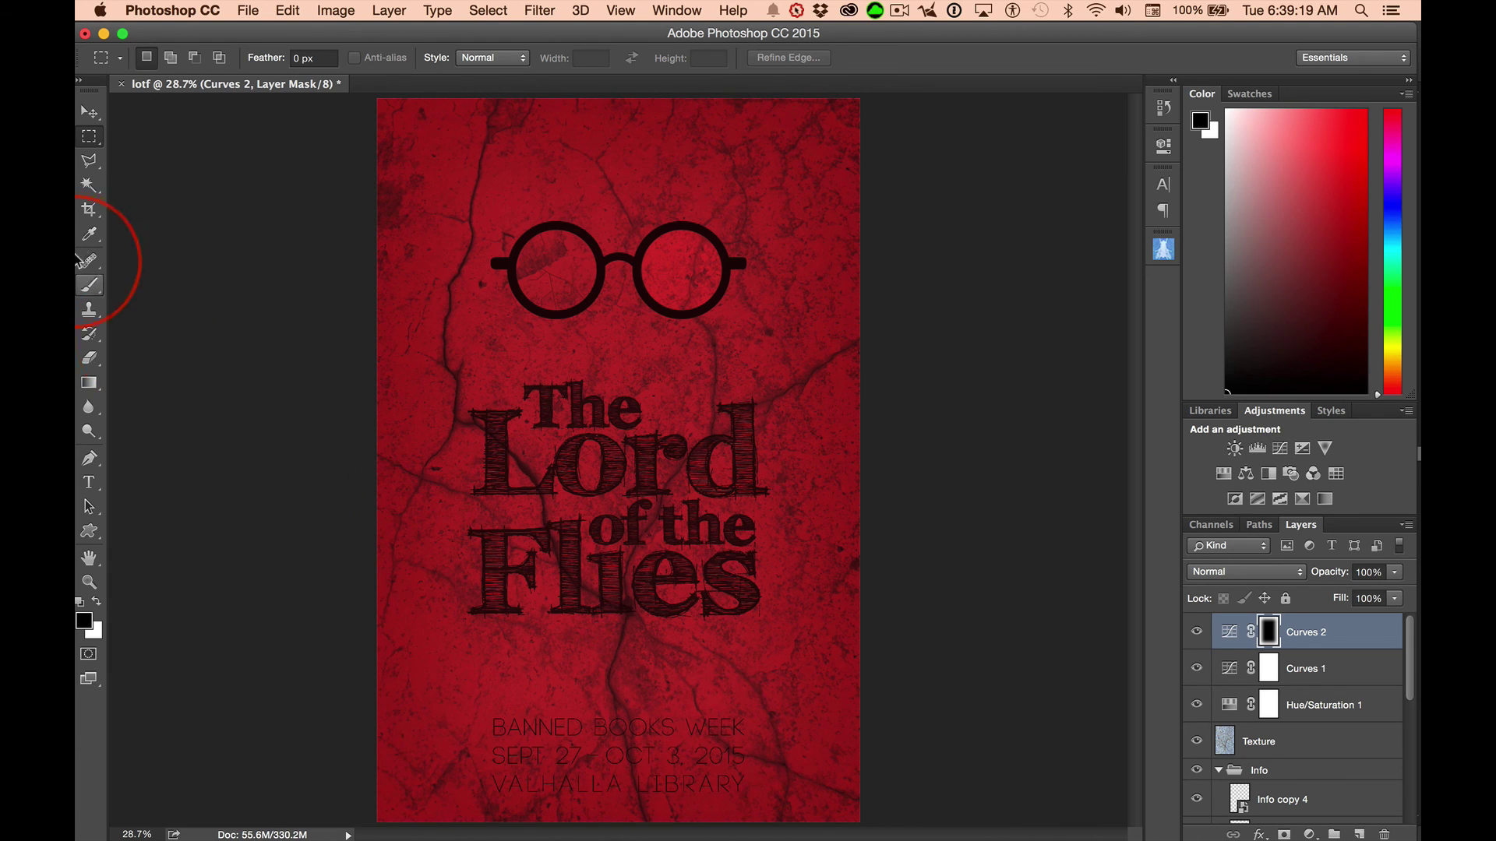
click(87, 113)
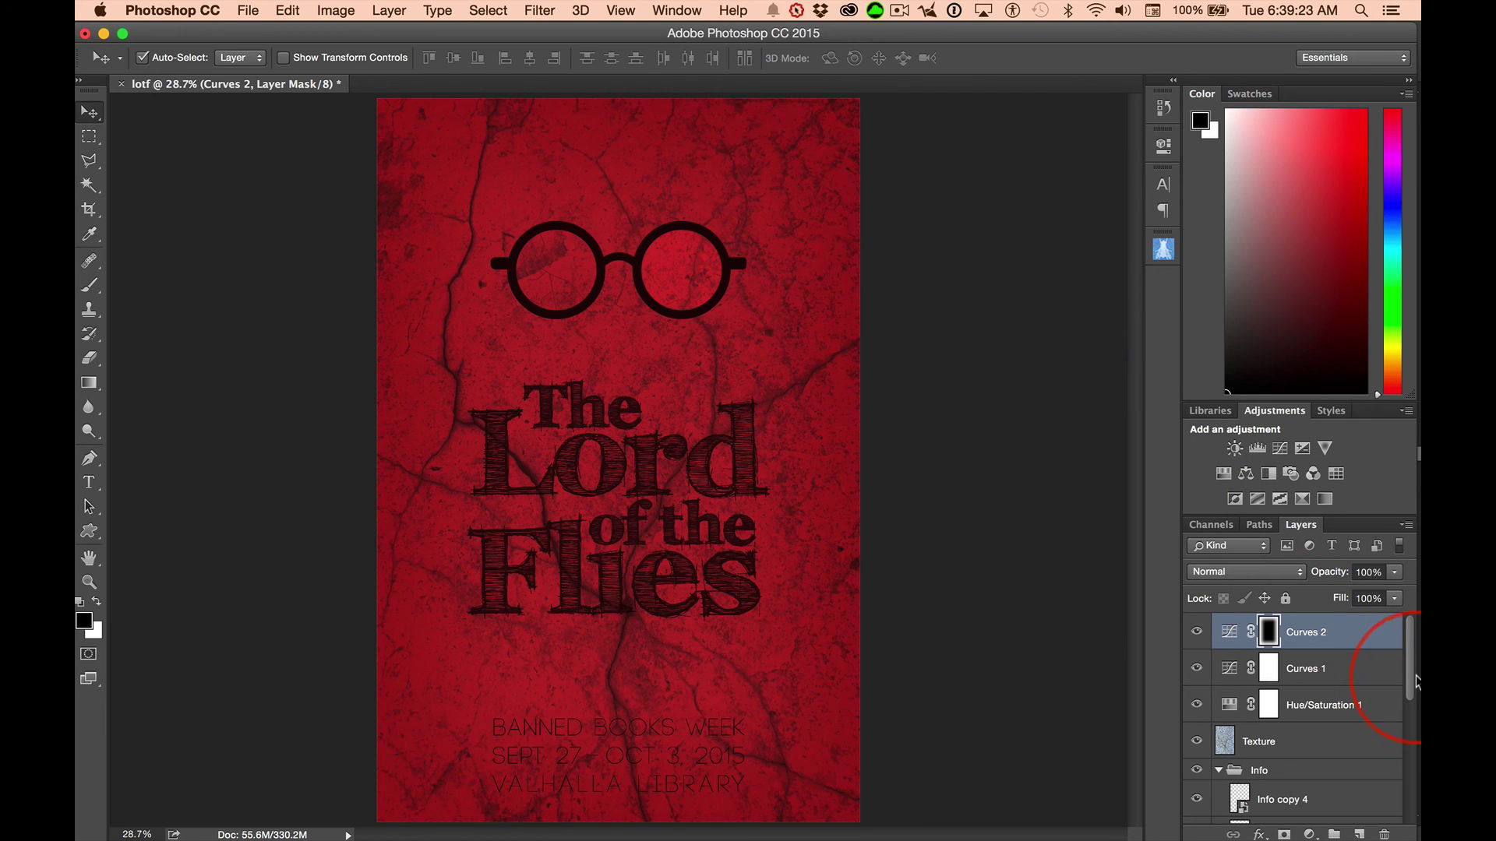
- Switch to Illustrator, deselect the event text with the Selection tool, and return to Photoshop
key(super+Tab)
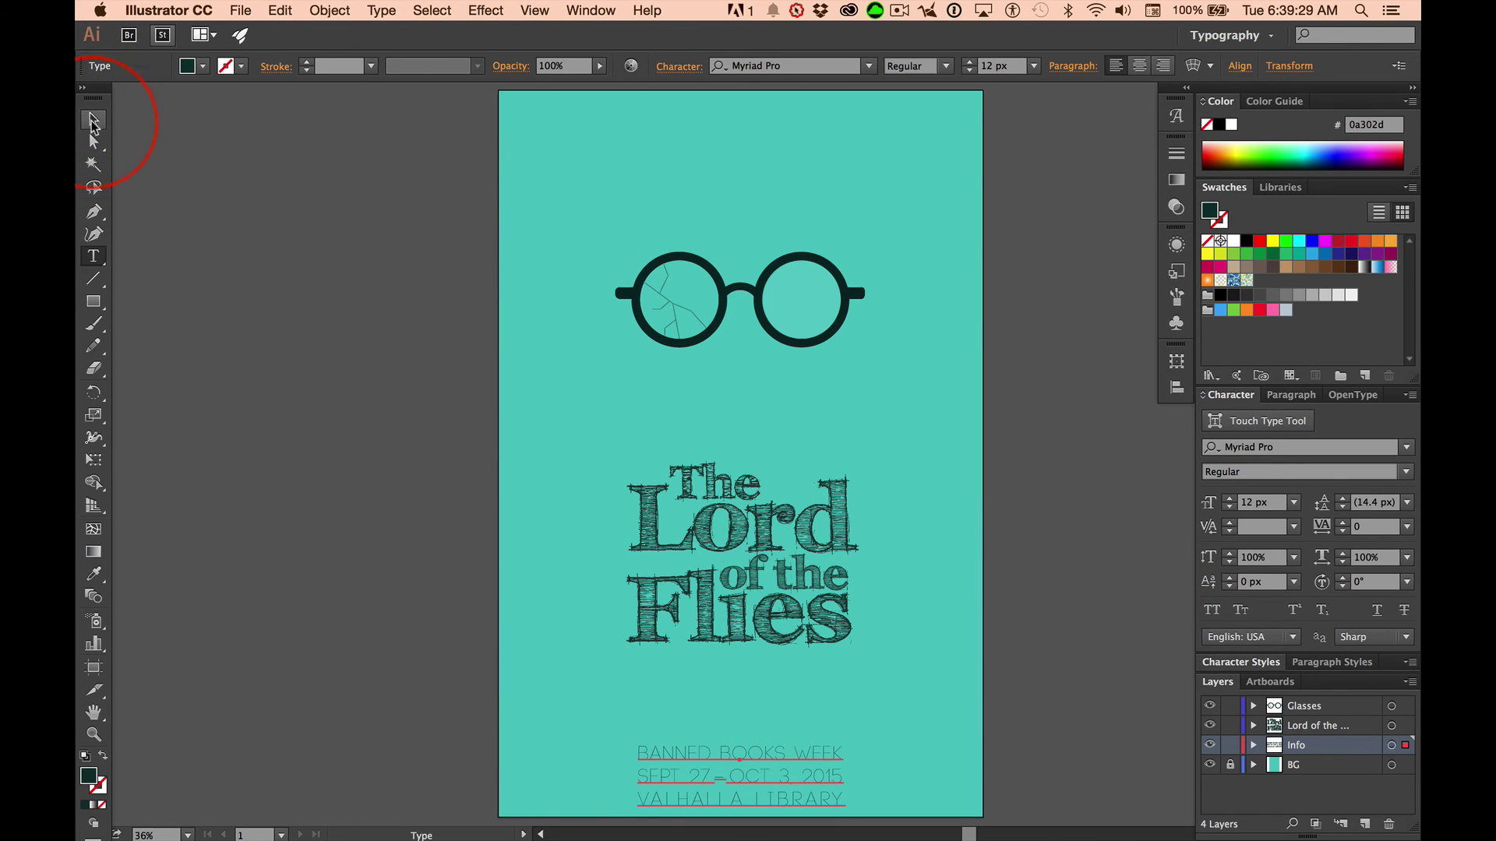
click(93, 122)
click(348, 324)
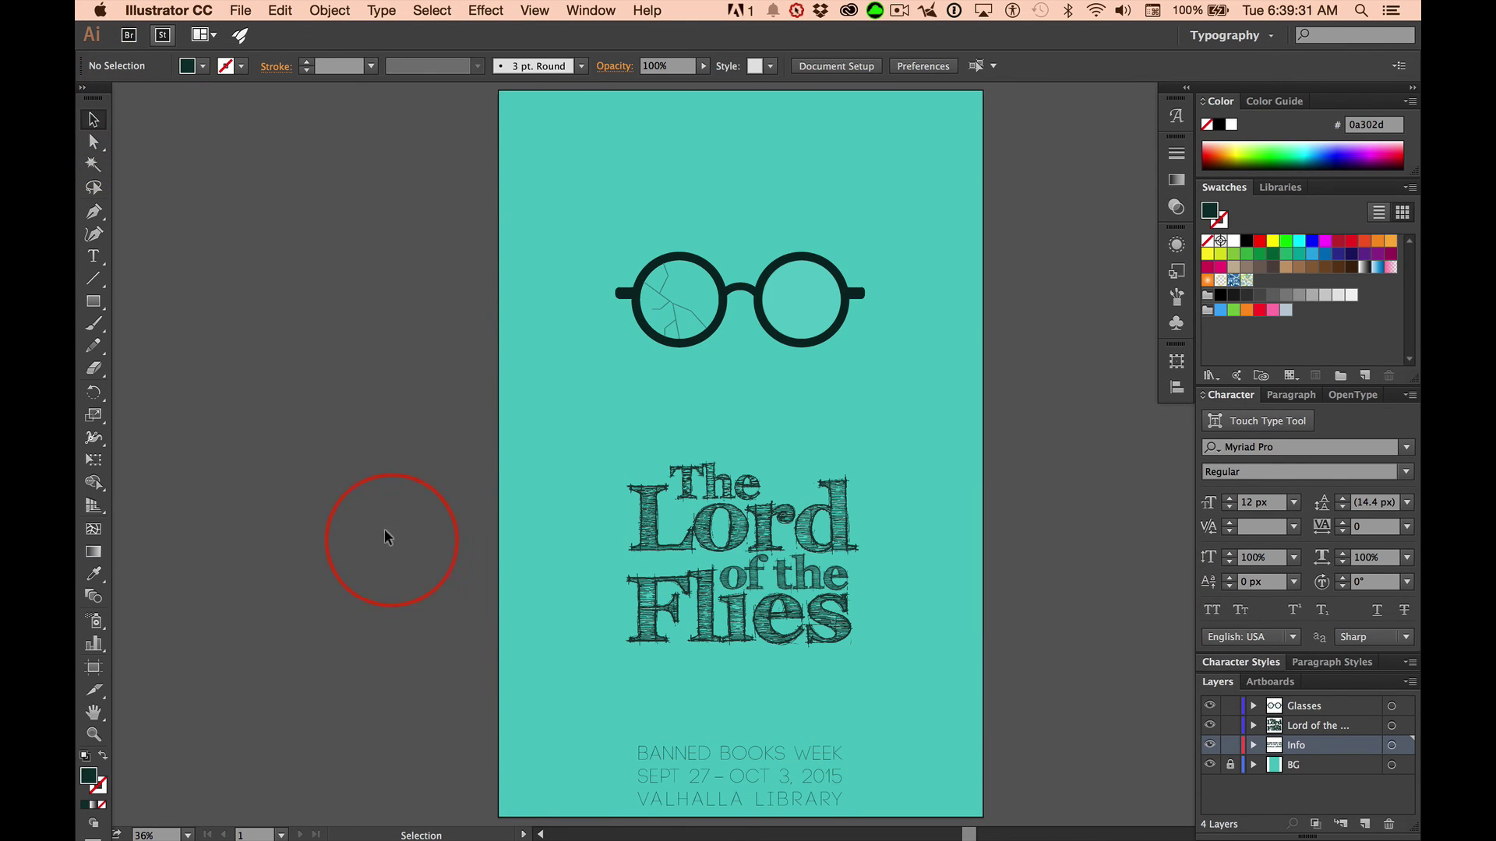
key(super+Tab)
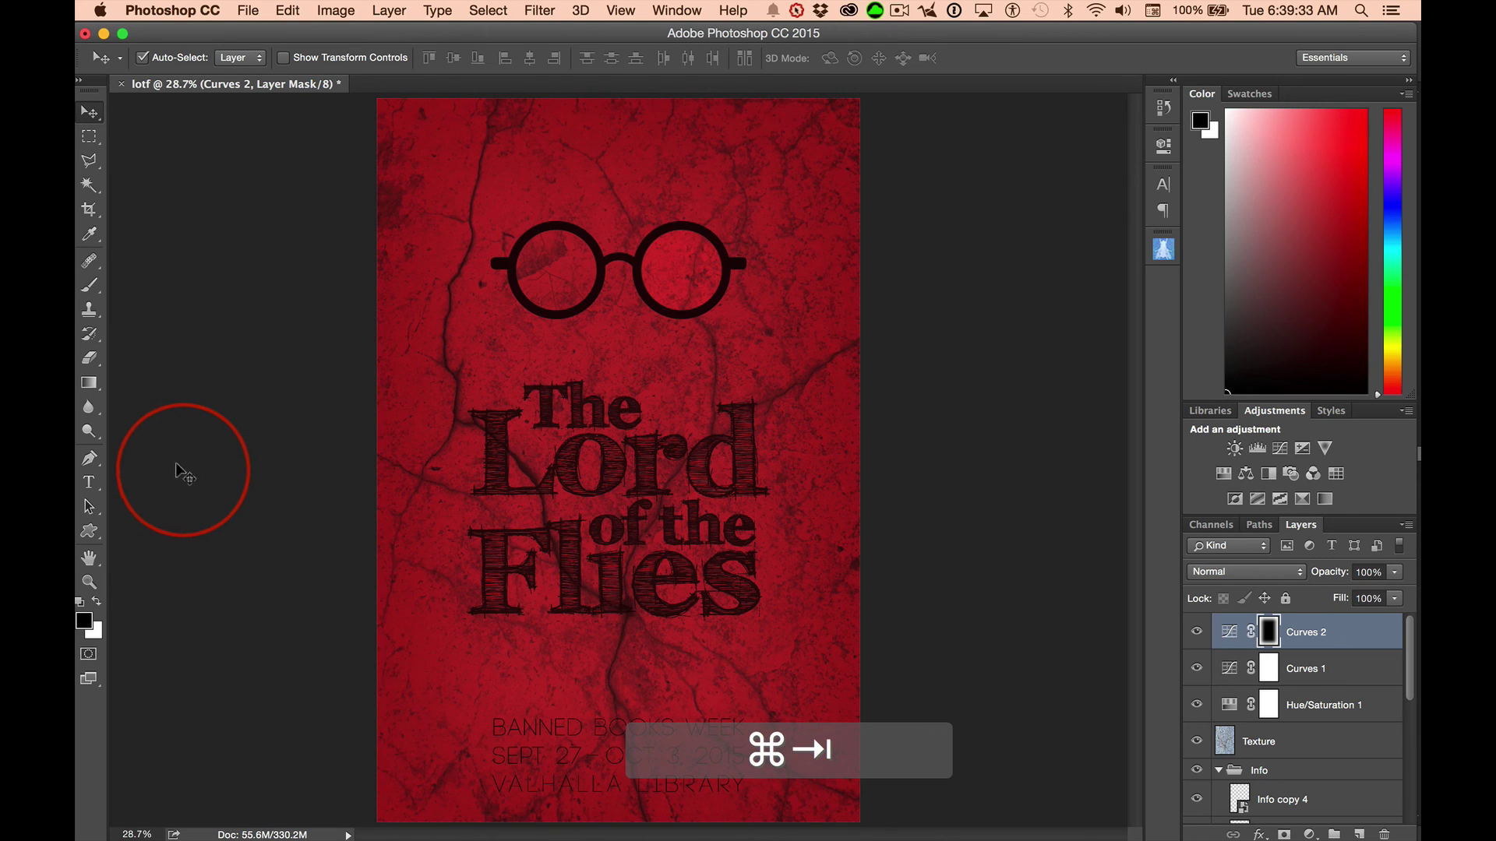